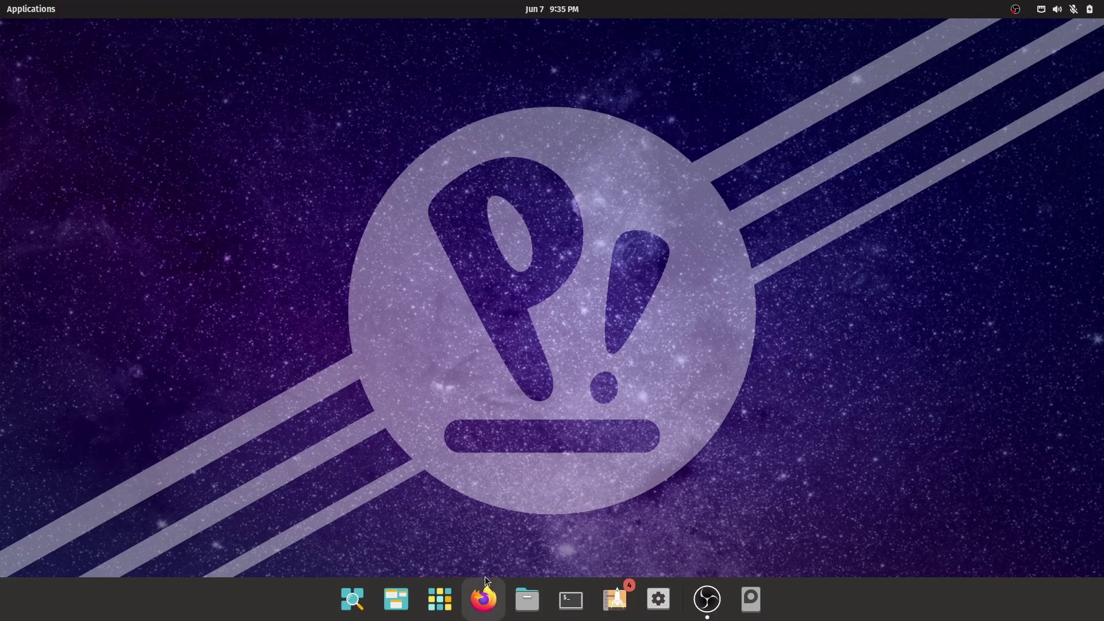
- Download deb-get_0.2.9-1_all.deb from the 0.2.9 assets on deb-get's GitHub Releases page
left_click(484, 598)
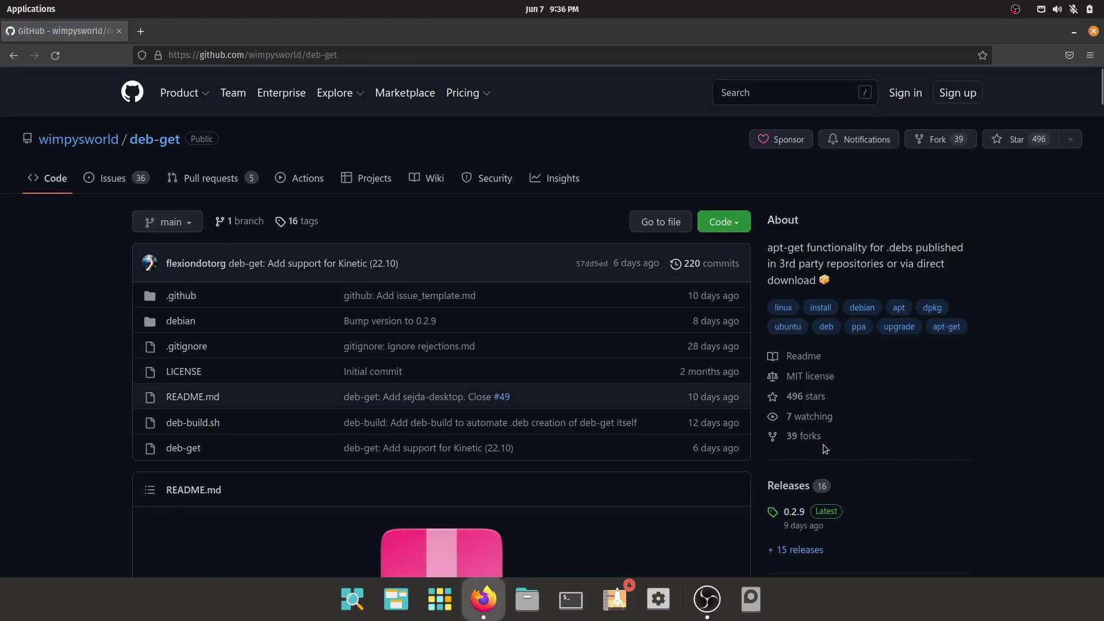
left_click(790, 487)
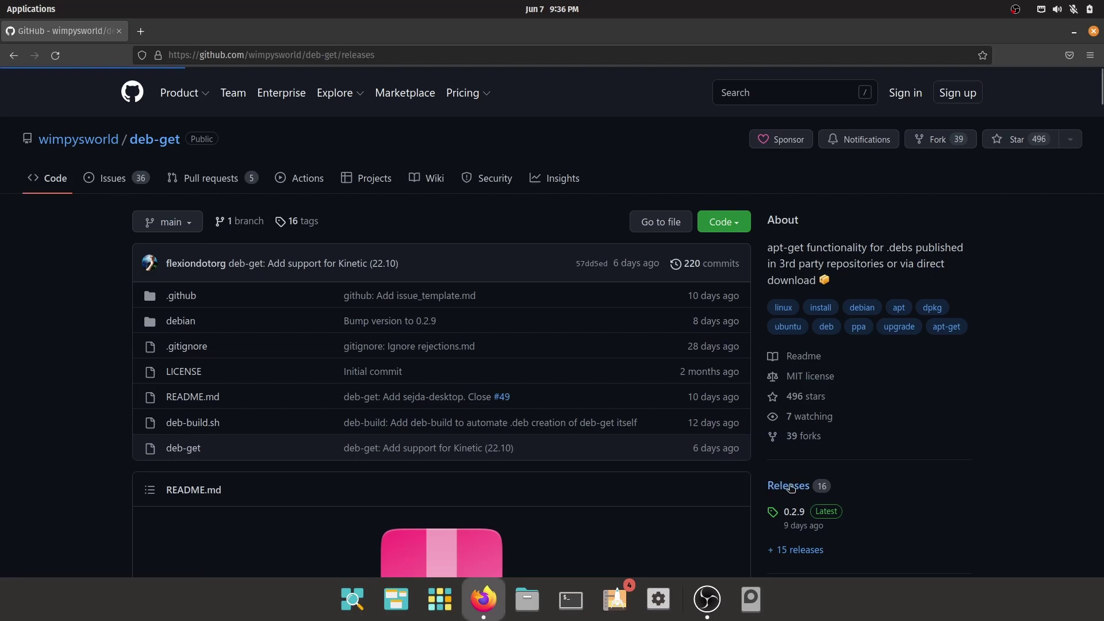
scroll(768, 474, "down", 3)
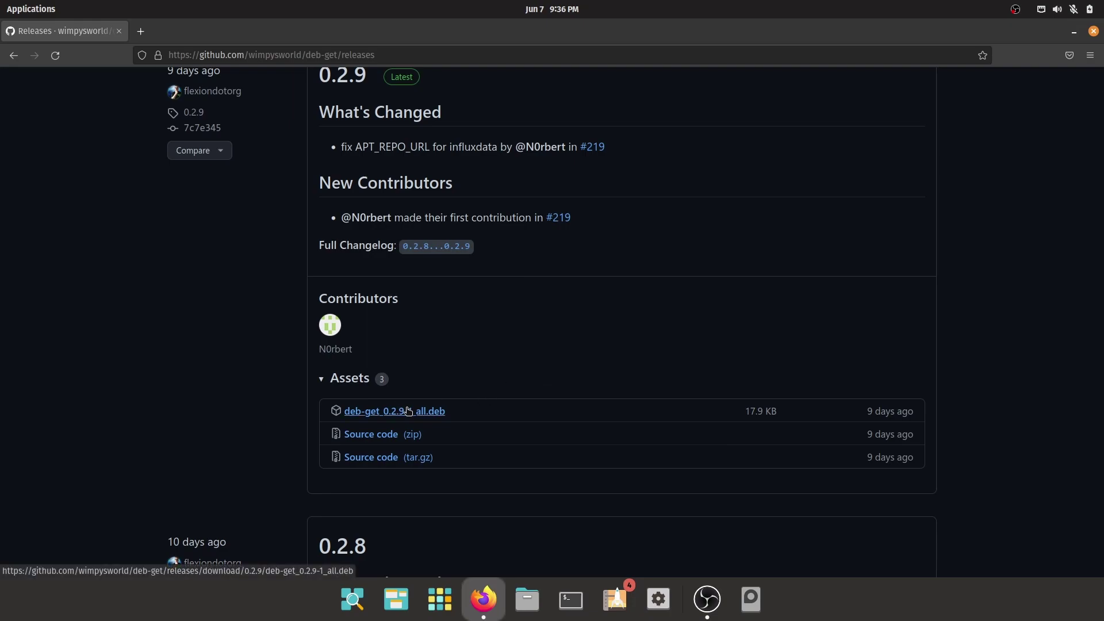
left_click(409, 413)
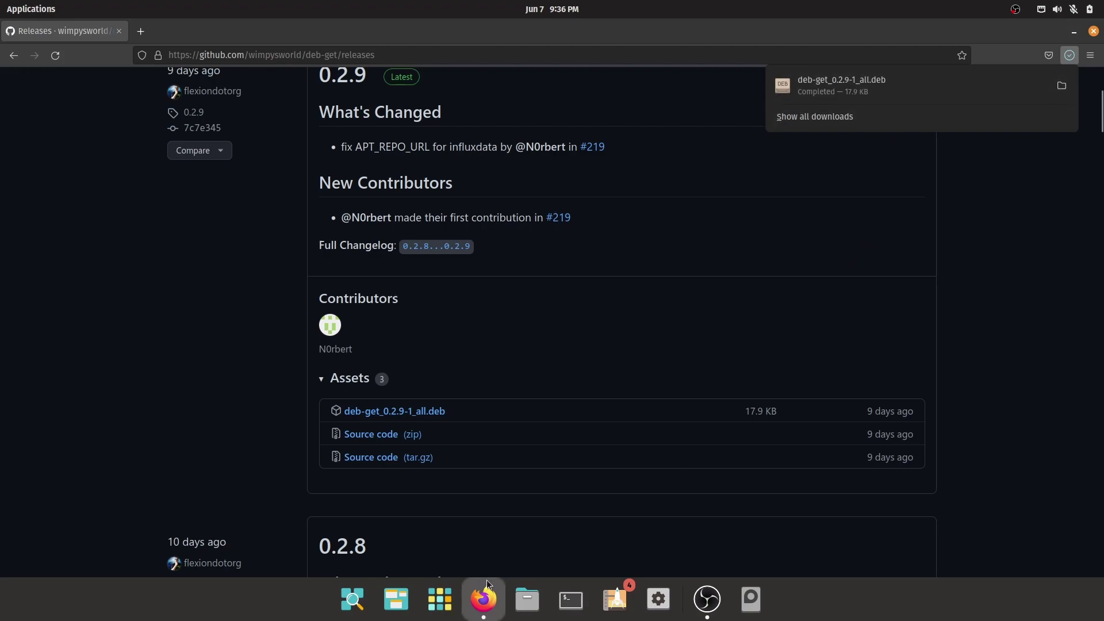
- Open a terminal in the Downloads folder from the file manager
left_click(522, 600)
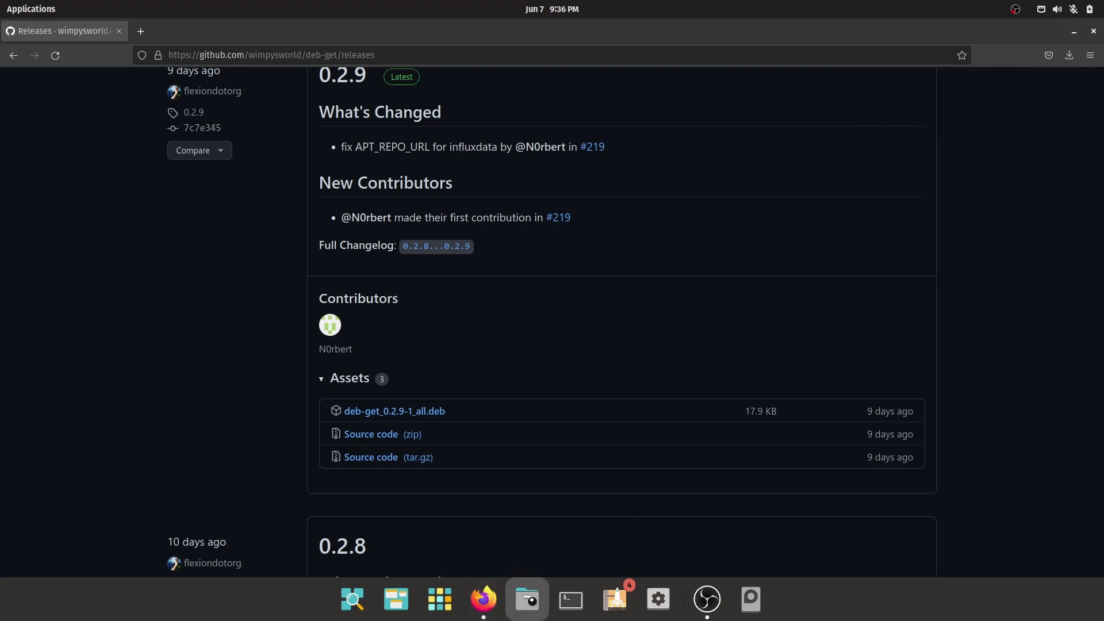
left_click(526, 599)
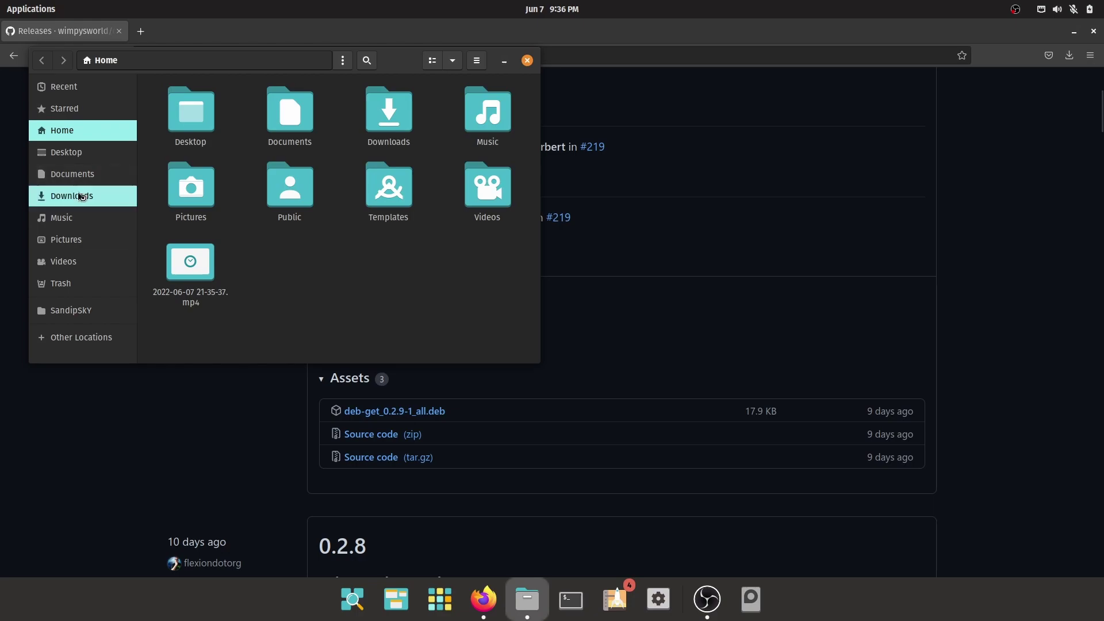
left_click(71, 196)
right_click(303, 227)
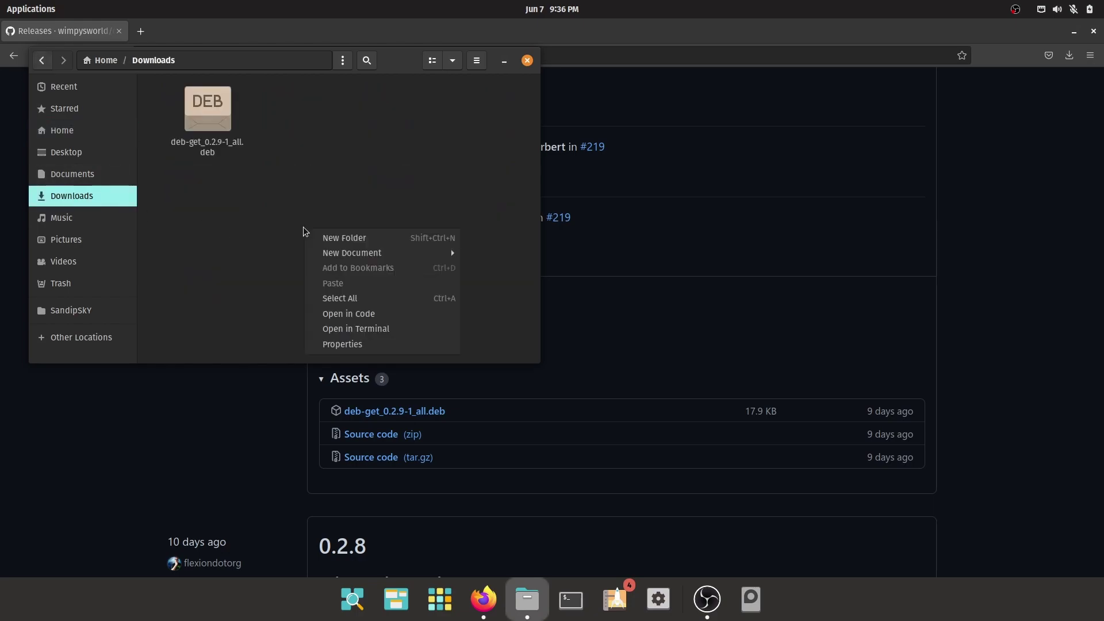
left_click(344, 326)
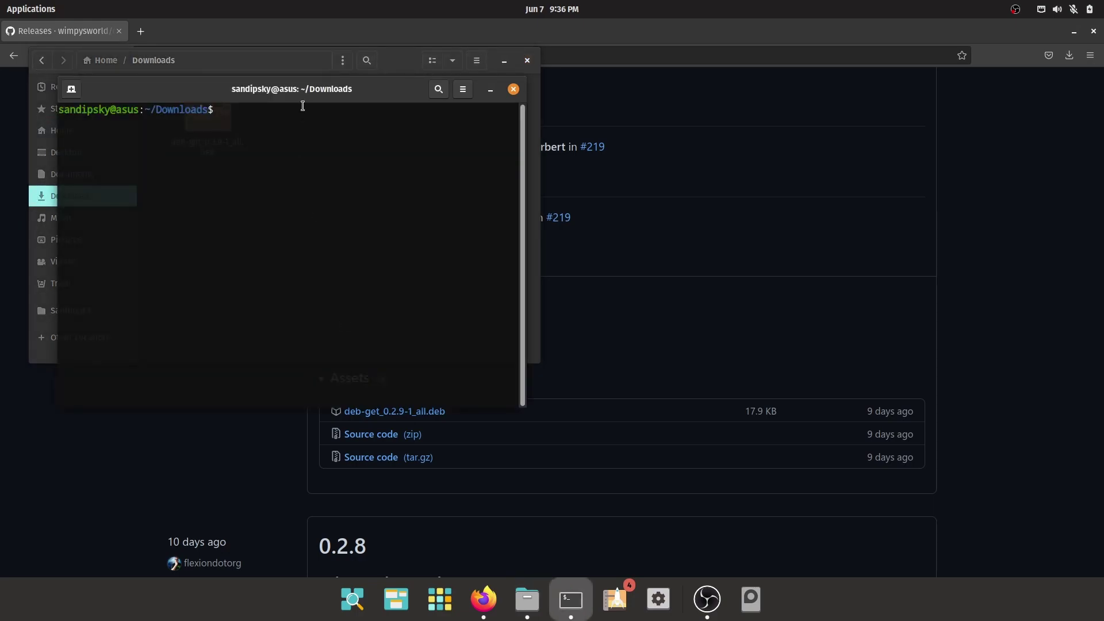
left_click_drag(311, 80, 441, 190)
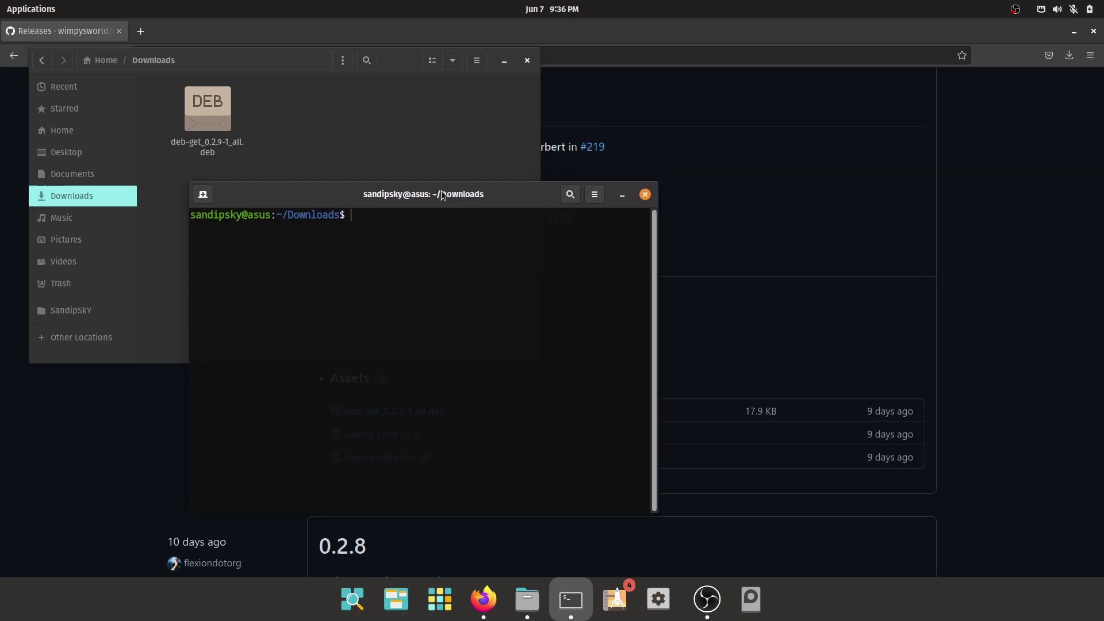
type("sudo apt install")
- Install deb-get_0.2.9-1_all.deb with sudo apt install, entering the password, then clear the screen
left_click_drag(207, 112, 545, 403)
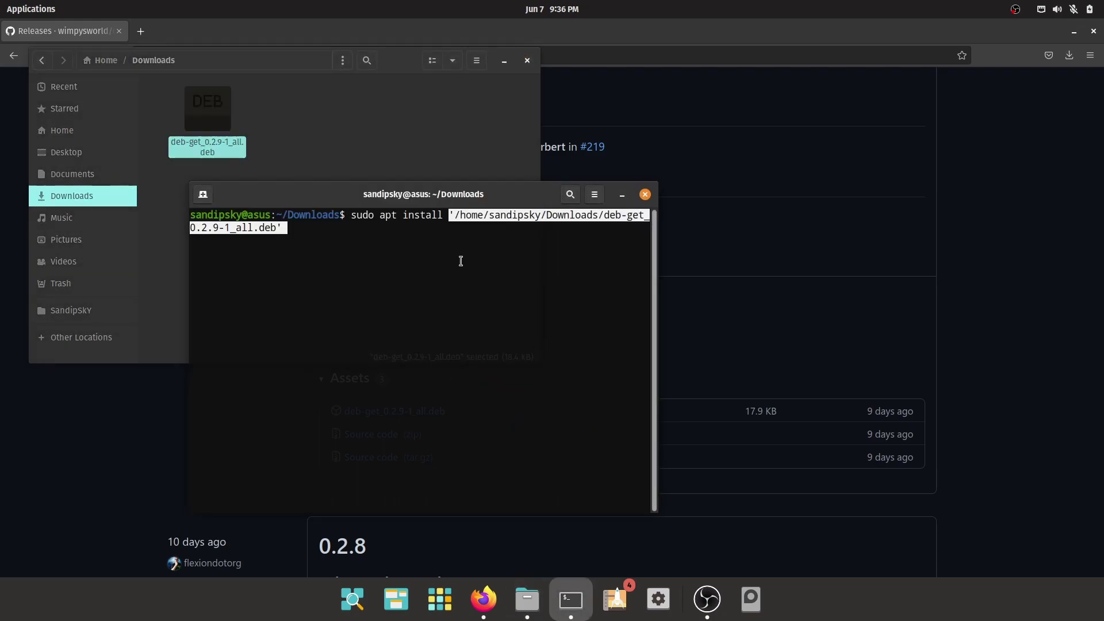
key("Return")
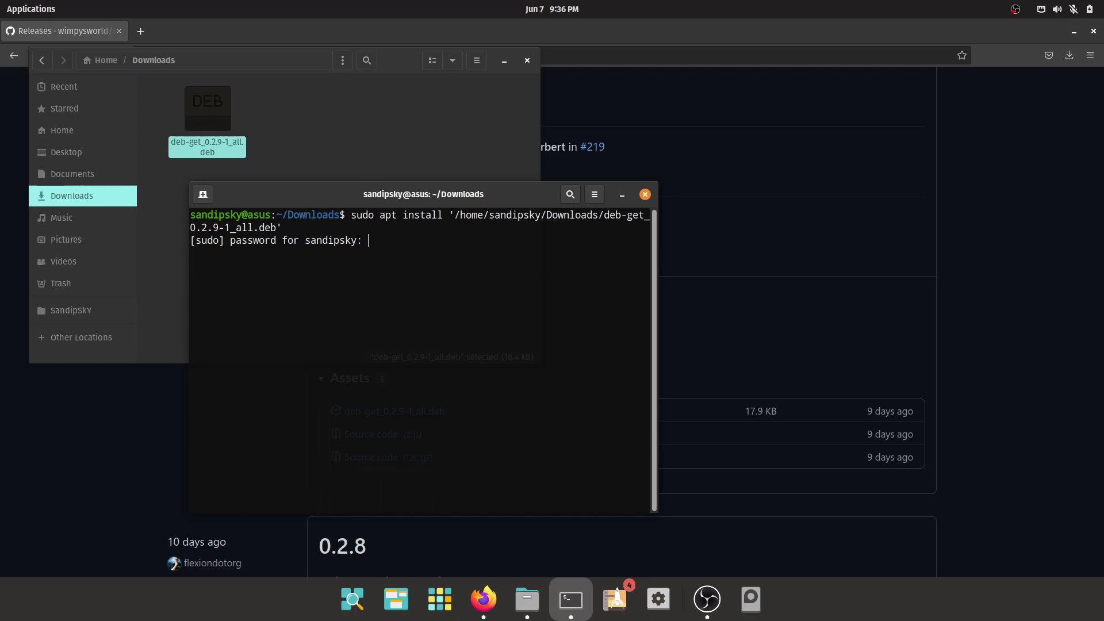
key("Return")
type("c")
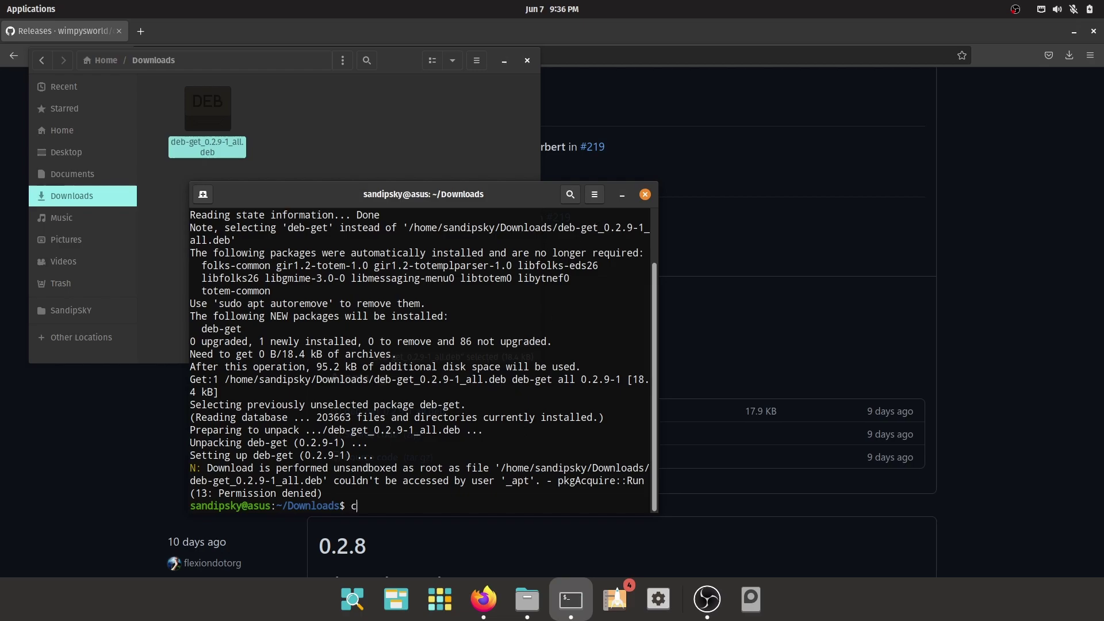
type("lear")
key("Return")
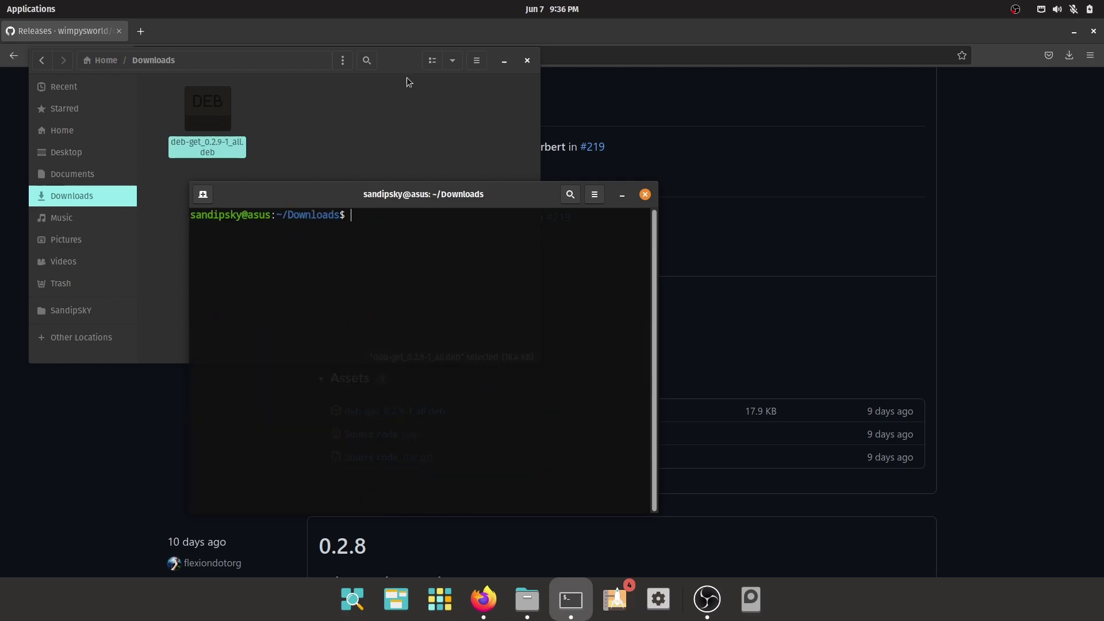
- Return to the deb-get repository README in Firefox, then start a new blank tab
left_click(504, 60)
left_click(54, 135)
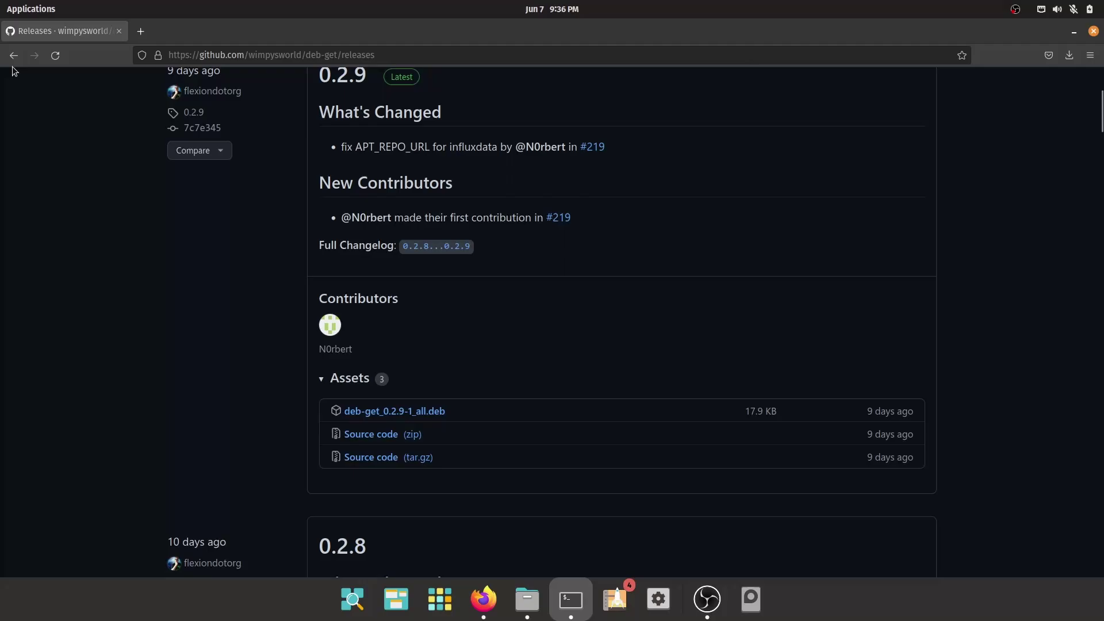
left_click(14, 55)
scroll(338, 331, "down", 5)
scroll(338, 331, "down", 8)
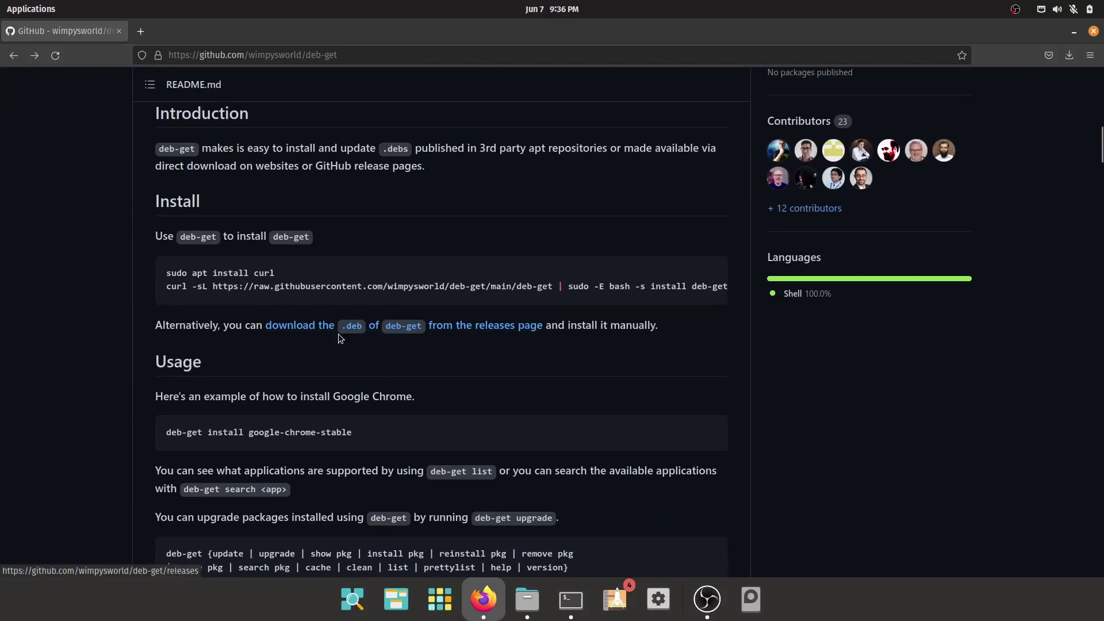
scroll(339, 335, "down", 6)
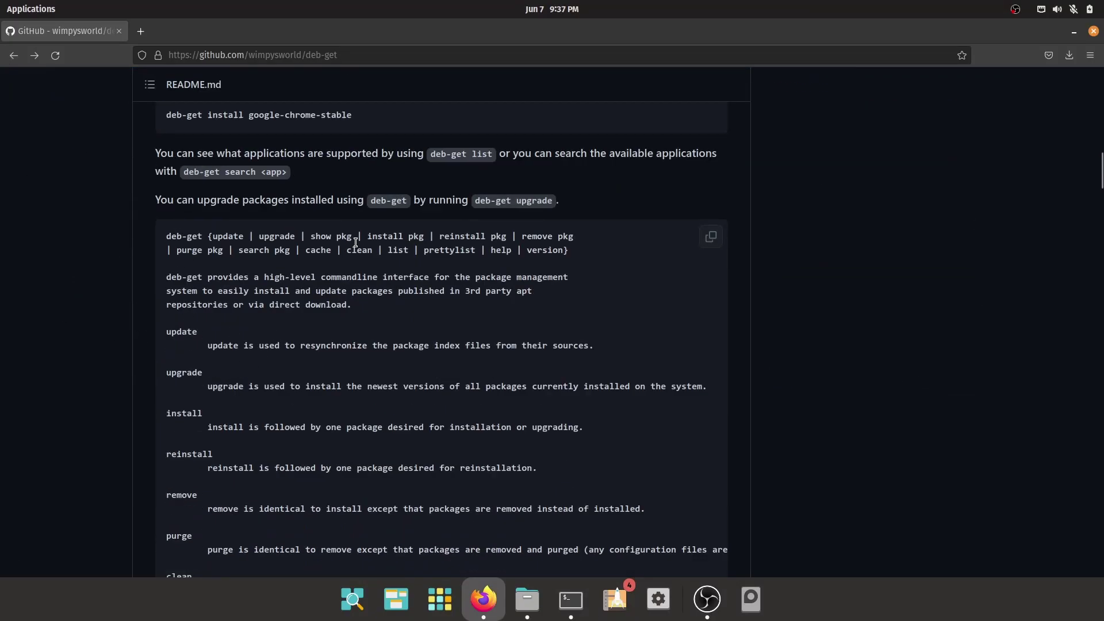
scroll(302, 269, "up", 2)
scroll(301, 269, "down", 4)
scroll(301, 275, "up", 3)
scroll(343, 249, "up", 2)
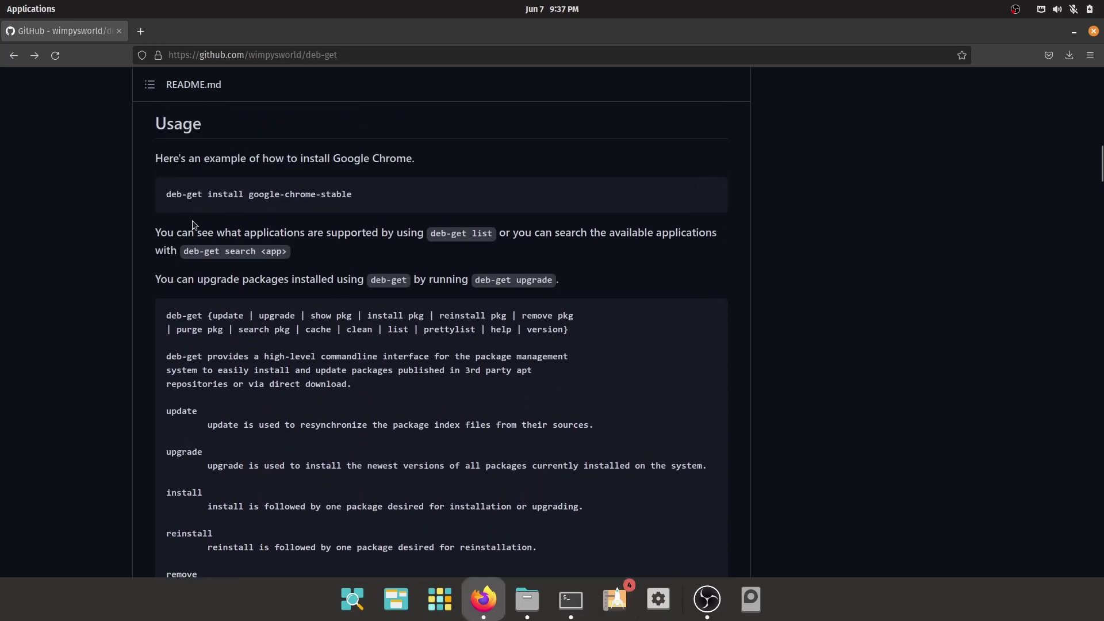
left_click(147, 34)
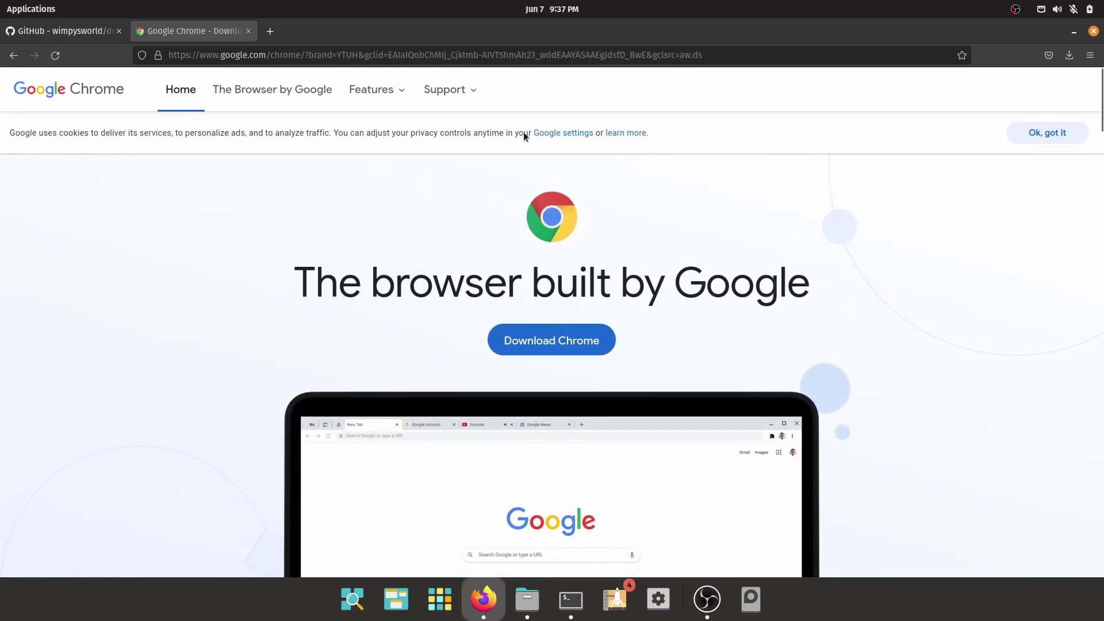
- Show Chrome's Linux download dialog with the 64-bit .deb package selected
left_click(540, 344)
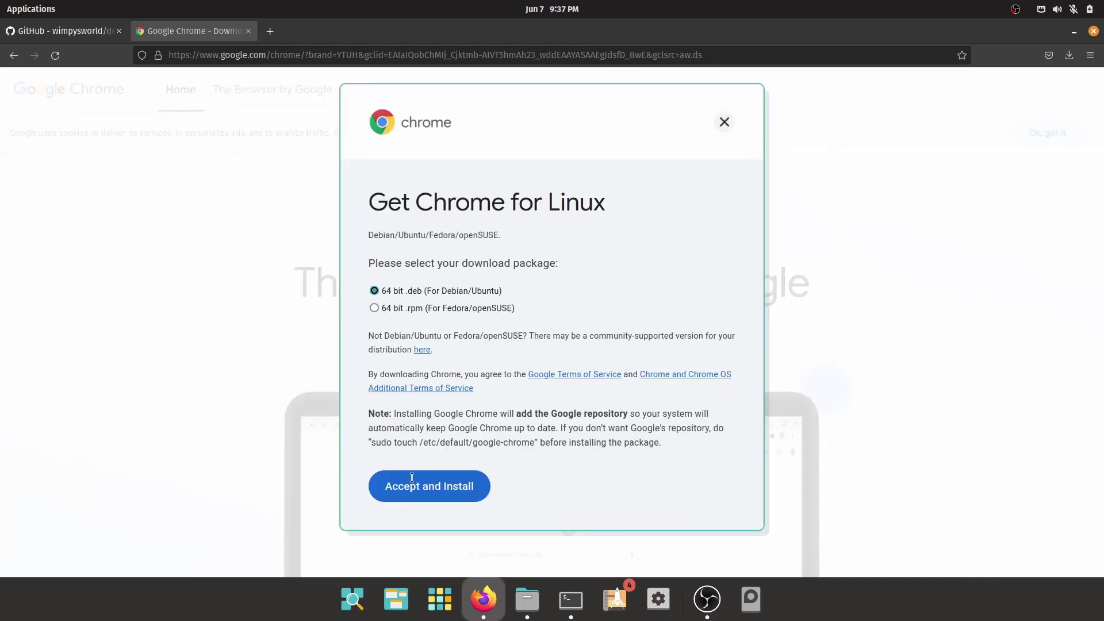
- Confirm the package name in the README, then run 'deb-get install google-chrome-stable' and accept the EULA
left_click(570, 599)
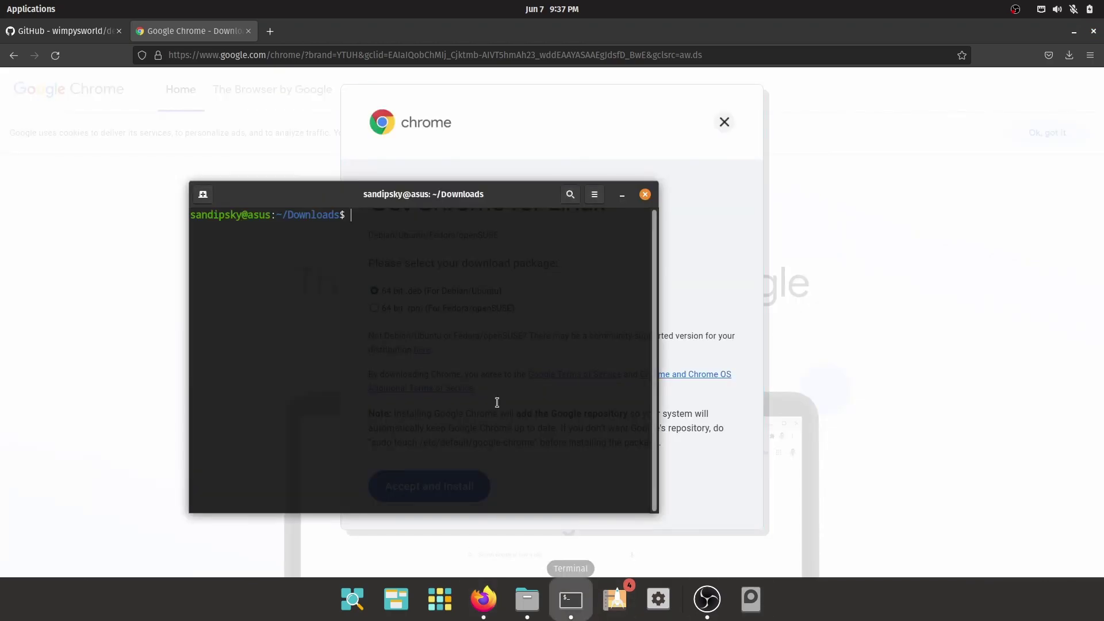
type("deb-get")
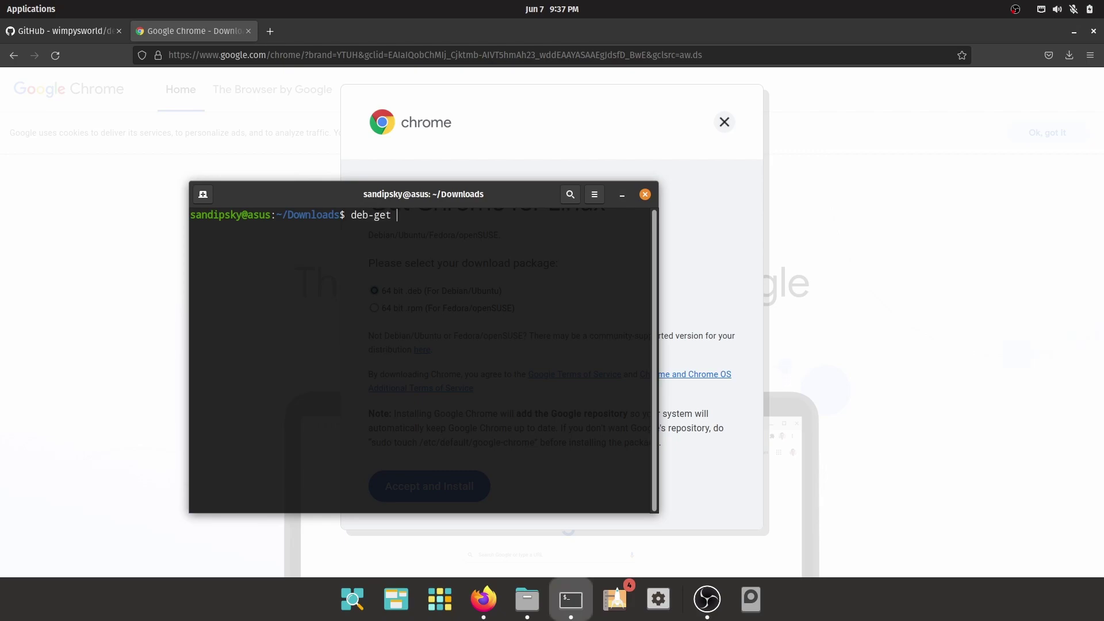
type("nstall ")
type("oogle-")
left_click(60, 30)
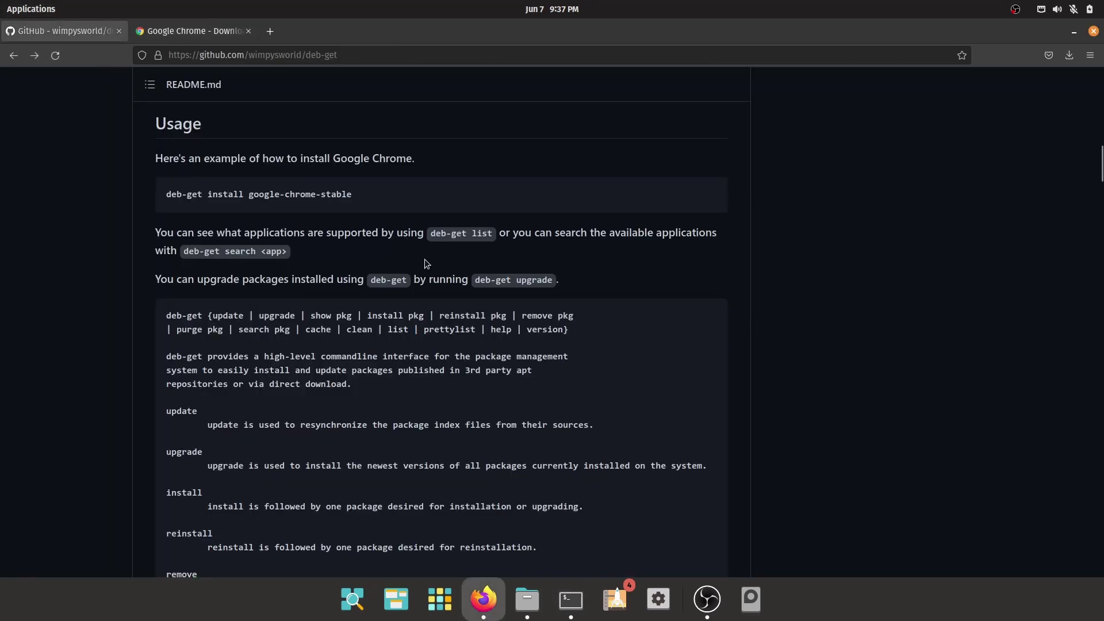
left_click(570, 599)
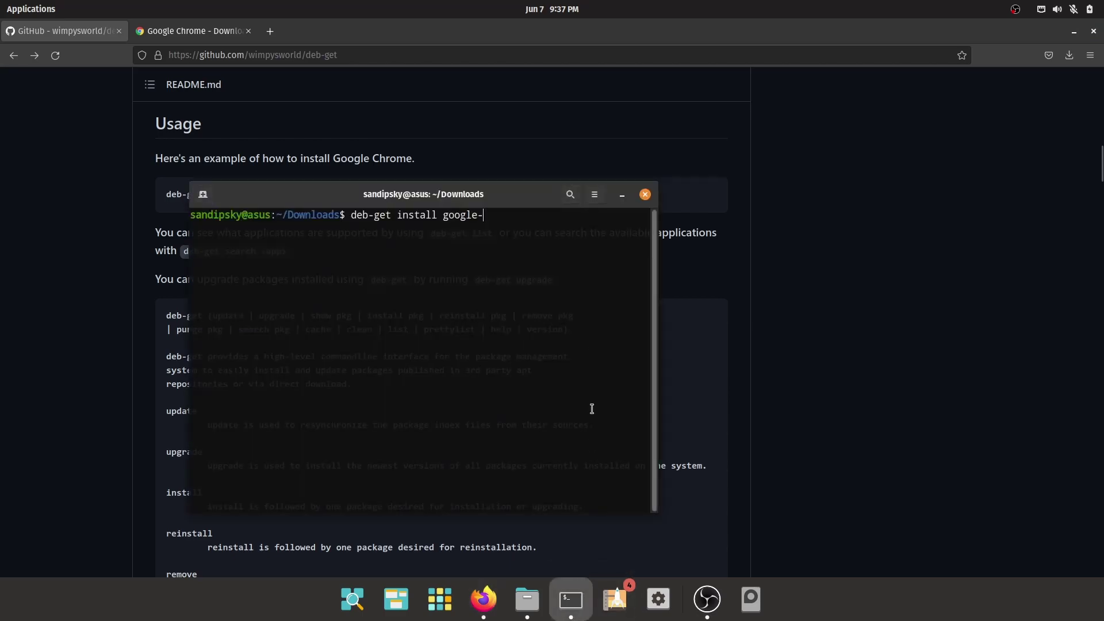
type("chrome")
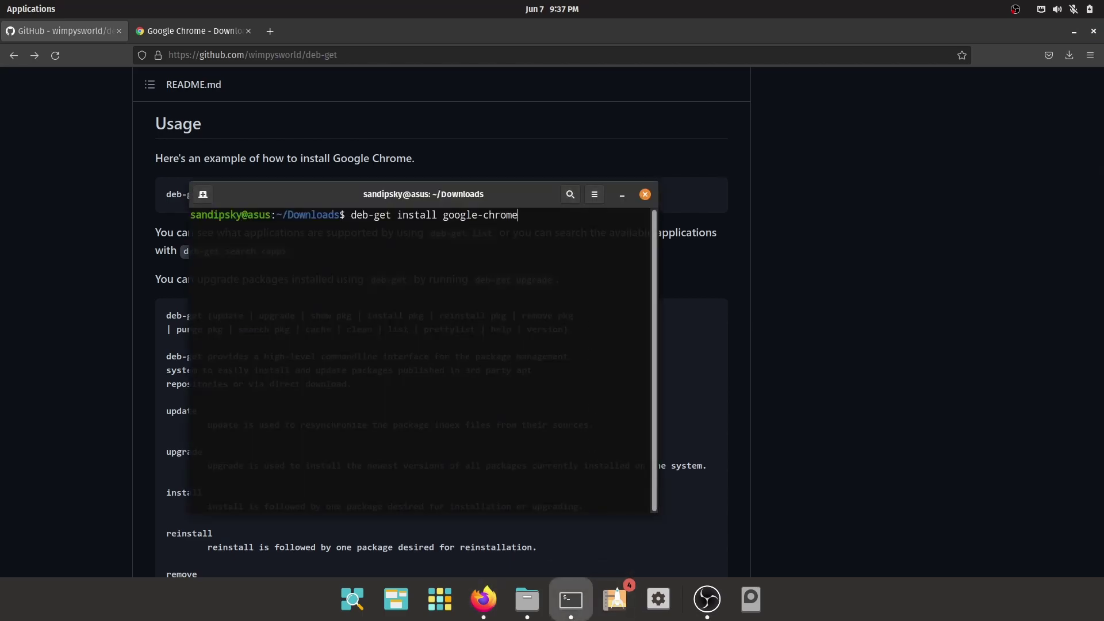
type("-stable")
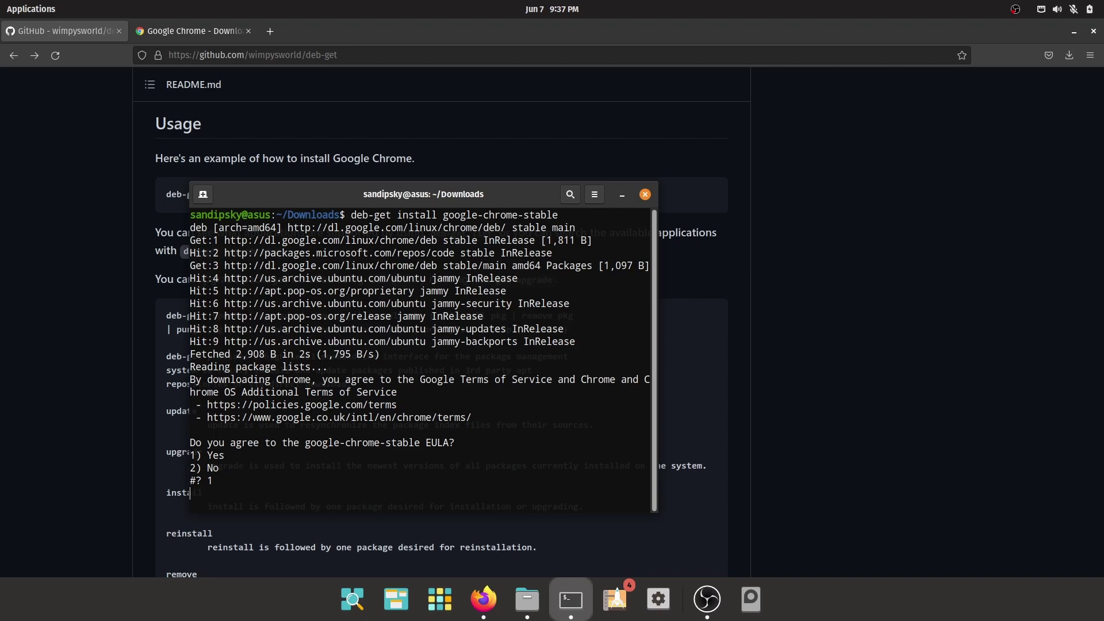
type("1")
key("Return")
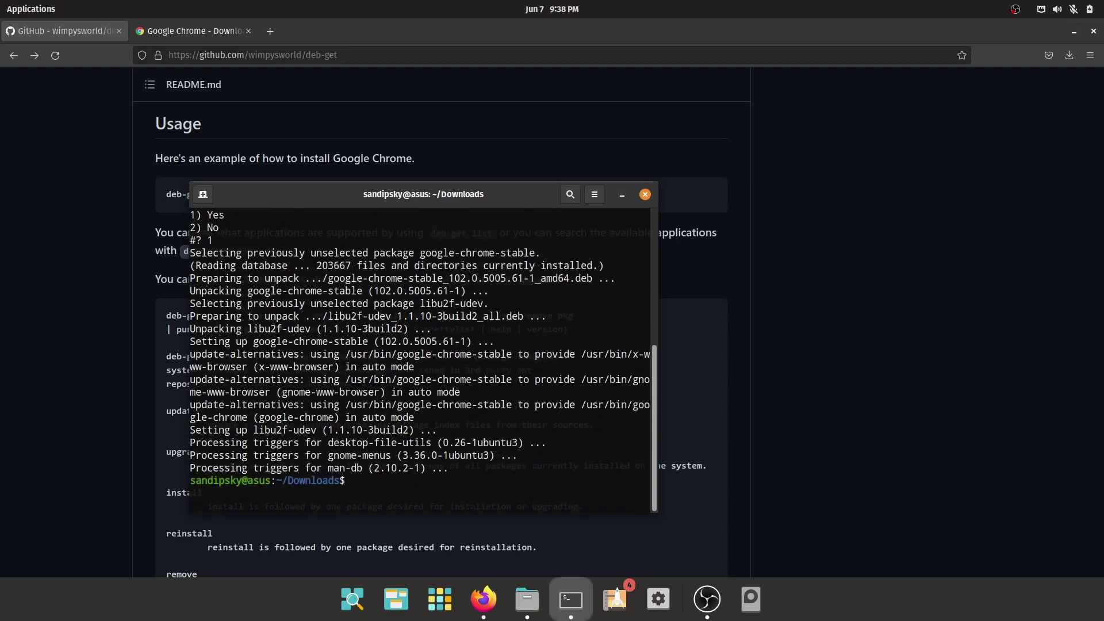
- Launch Google Chrome from the Applications grid, accept the welcome dialog, close it, and return to Firefox
left_click(439, 599)
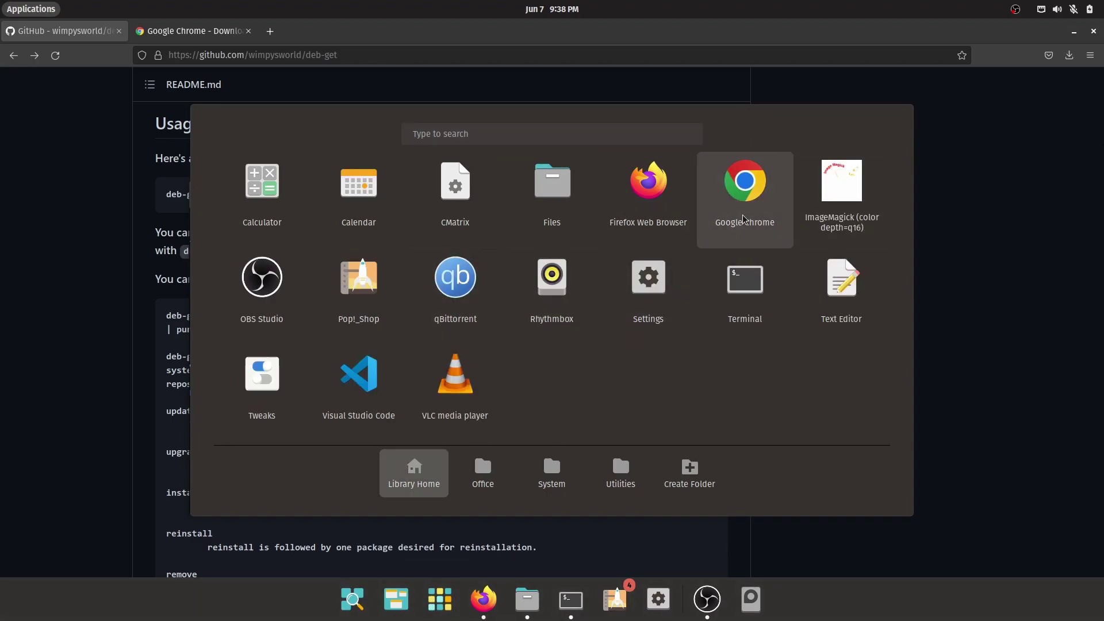
left_click(743, 199)
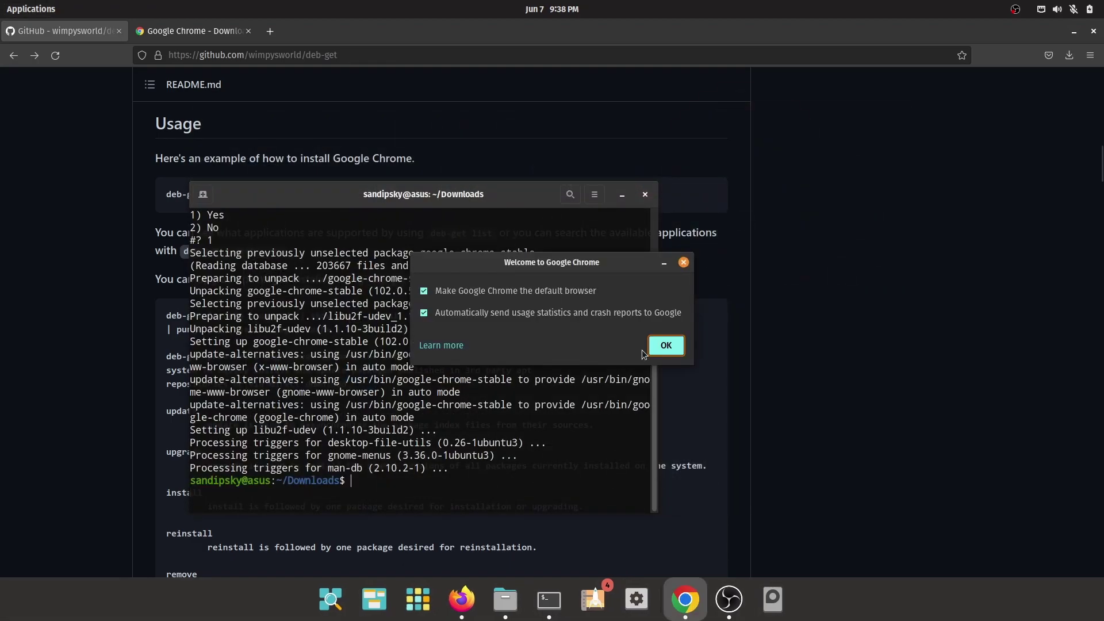
left_click(666, 345)
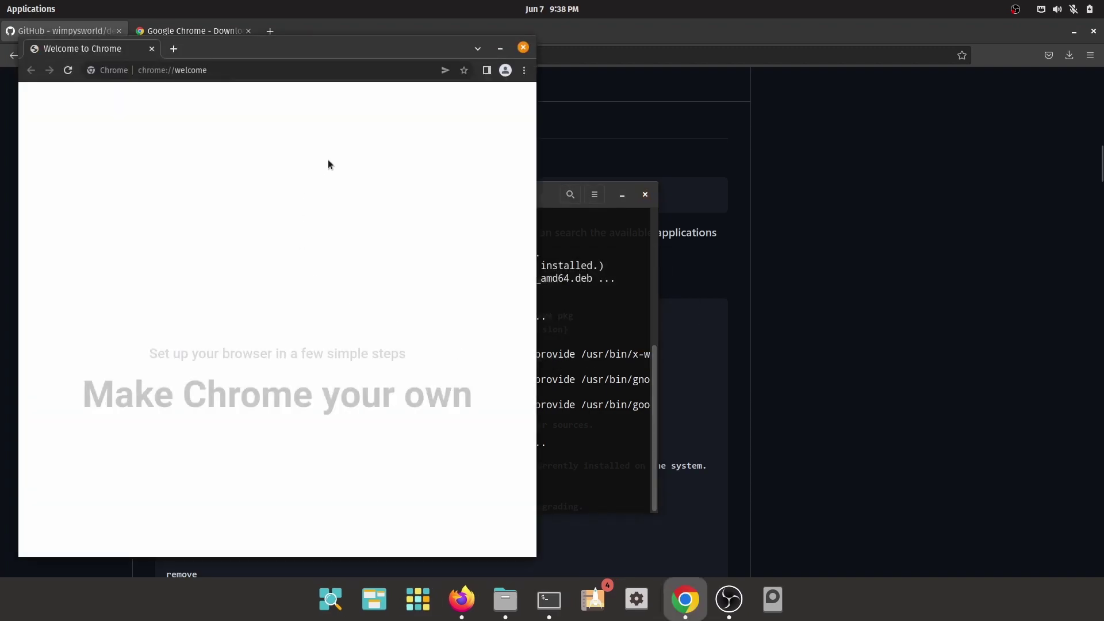
mouse_move(199, 48)
left_mouse_down()
mouse_move(411, 53)
mouse_move(272, 54)
left_mouse_up()
left_click(599, 47)
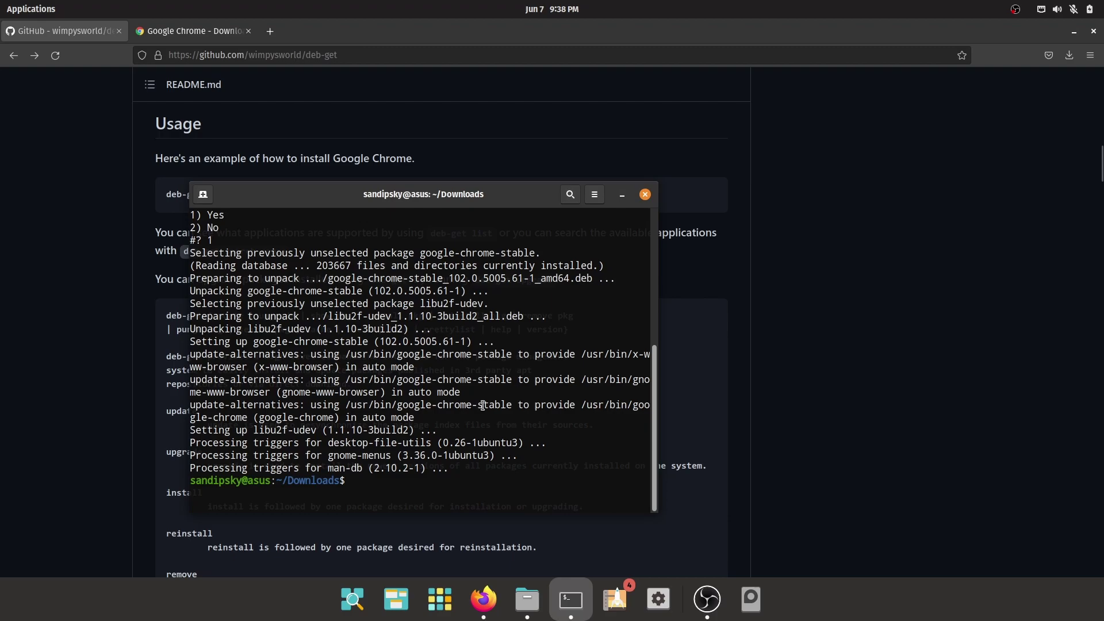
left_click(328, 44)
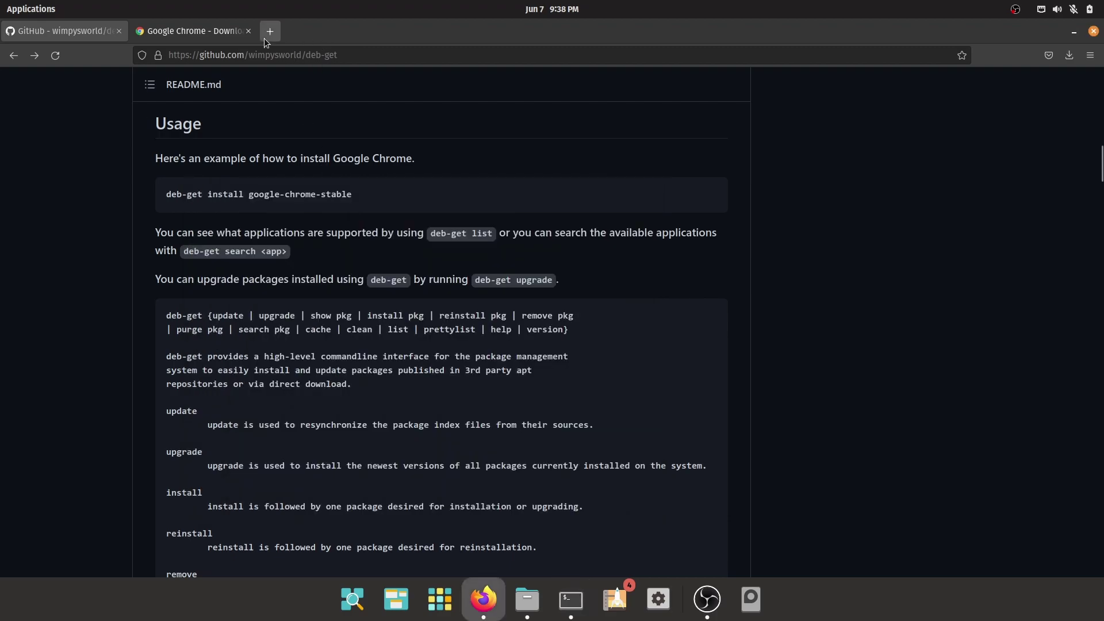
- Swap the Chrome tab for a 'sublime text' search and open Sublime's Linux repository instructions
left_click(270, 32)
left_click(249, 31)
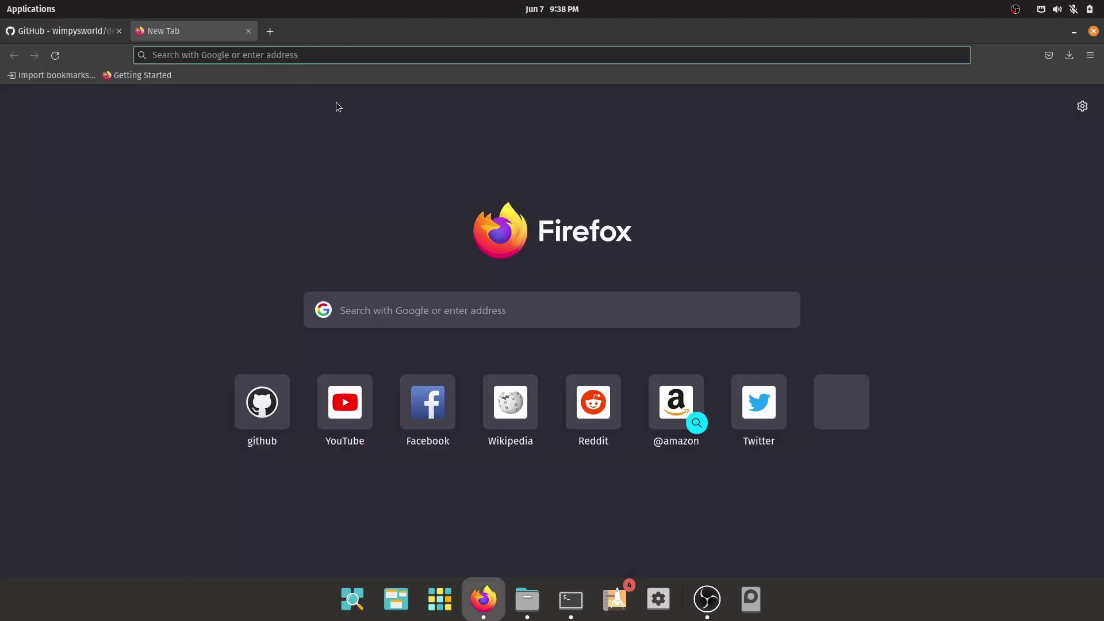
type("sublime t")
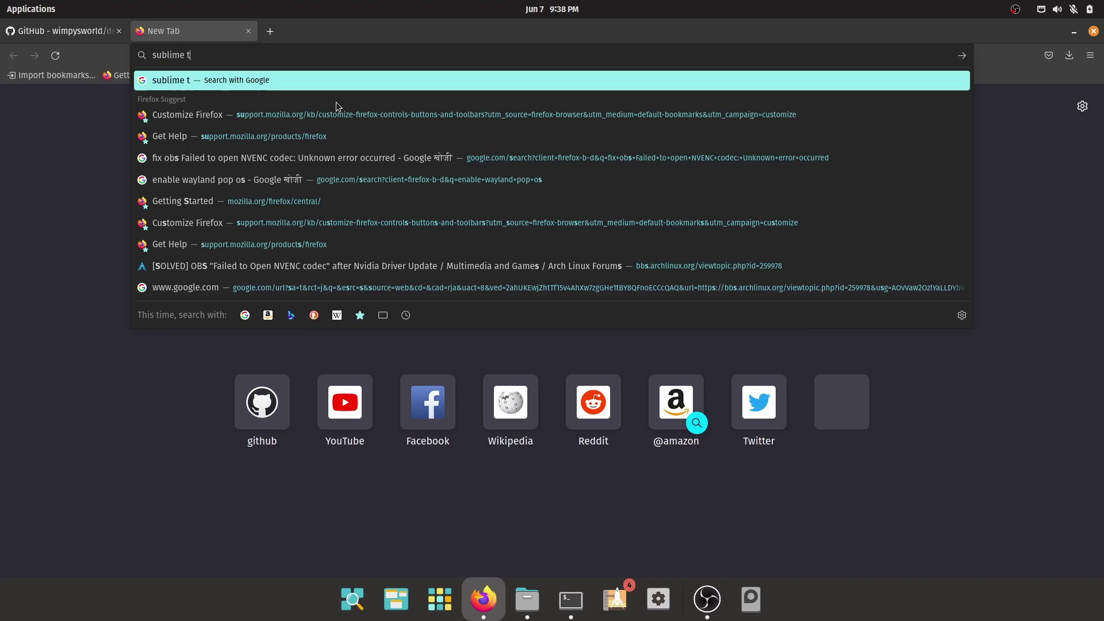
type("ext")
key("Return")
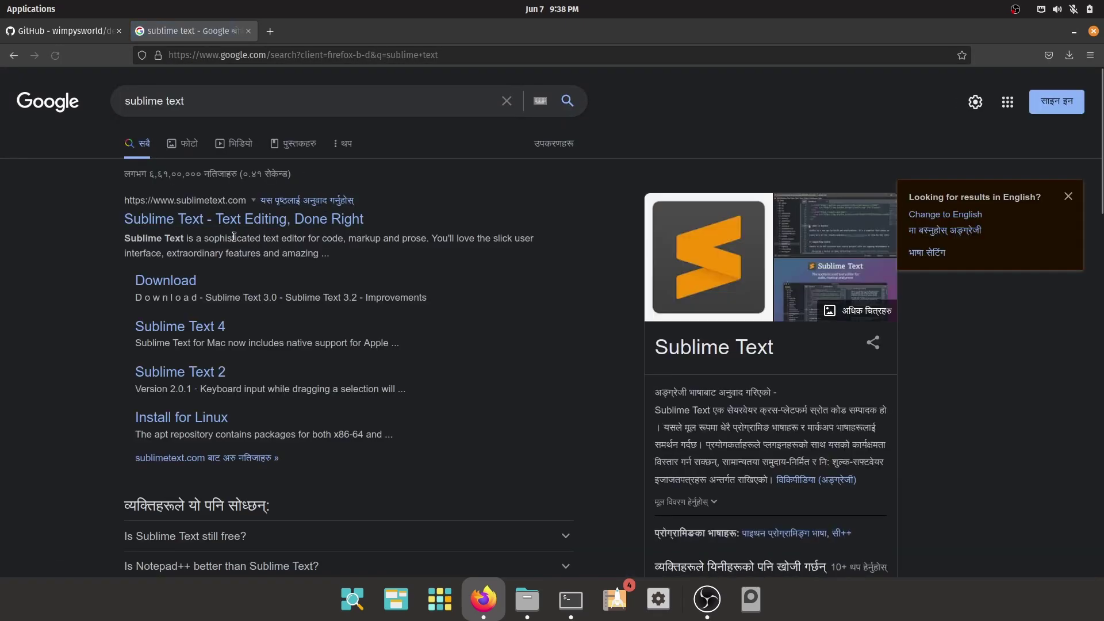
left_click(165, 281)
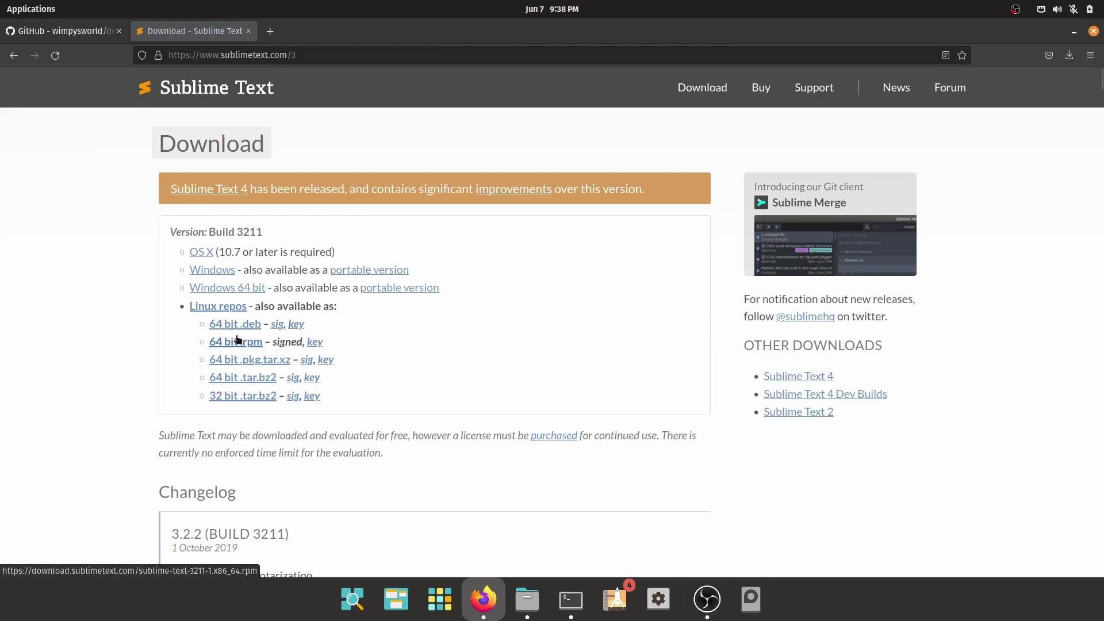
left_click(225, 307)
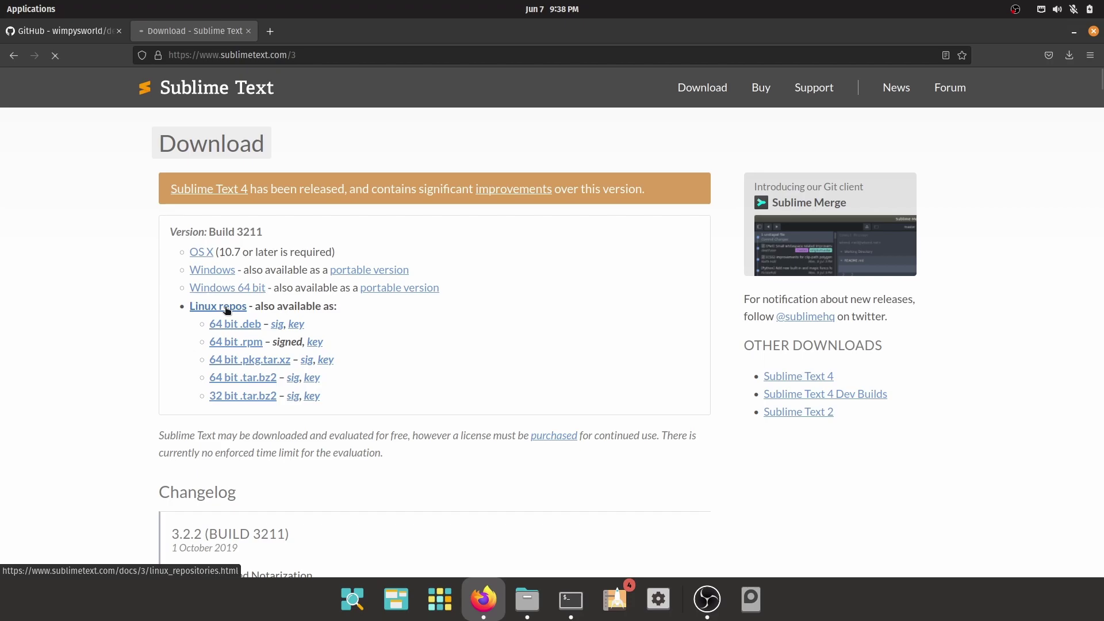
scroll(440, 349, "down", 4)
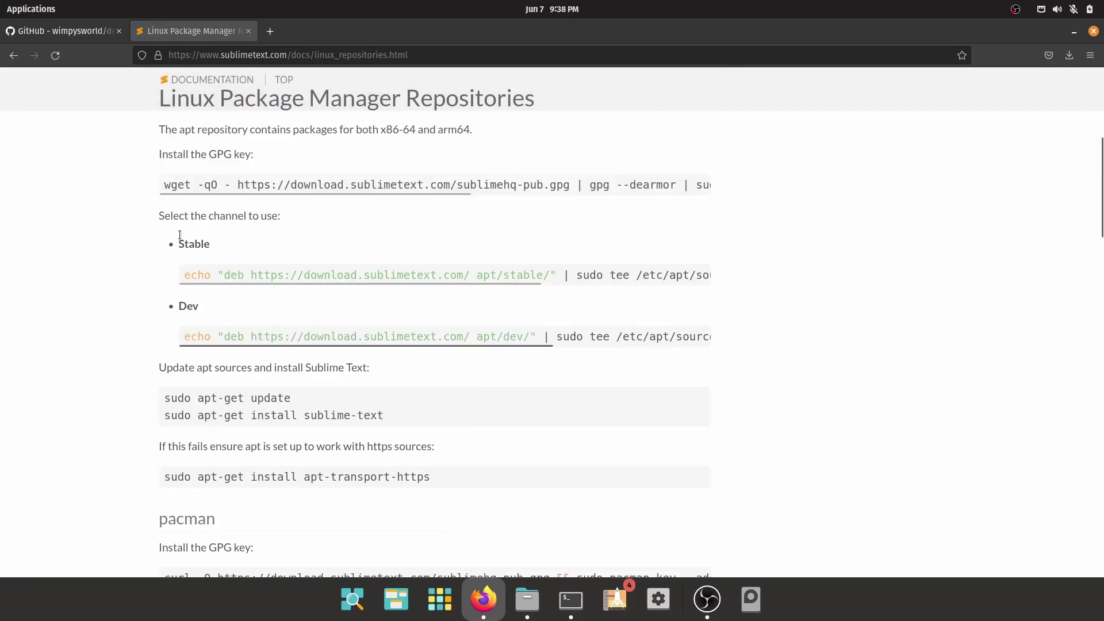
scroll(274, 274, "up", 1)
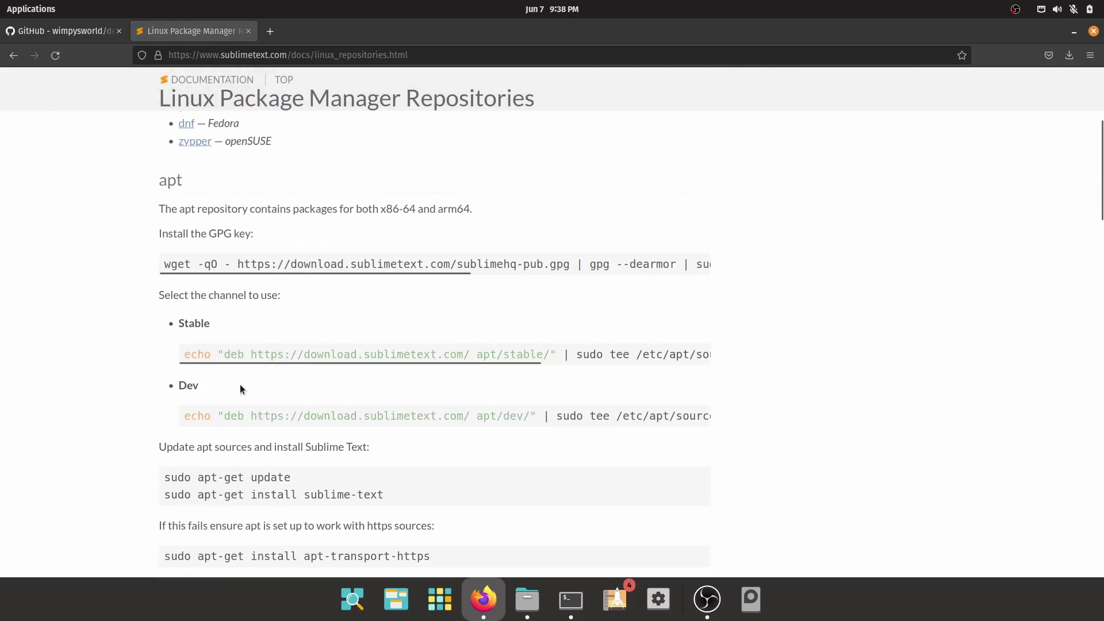
scroll(239, 384, "down", 2)
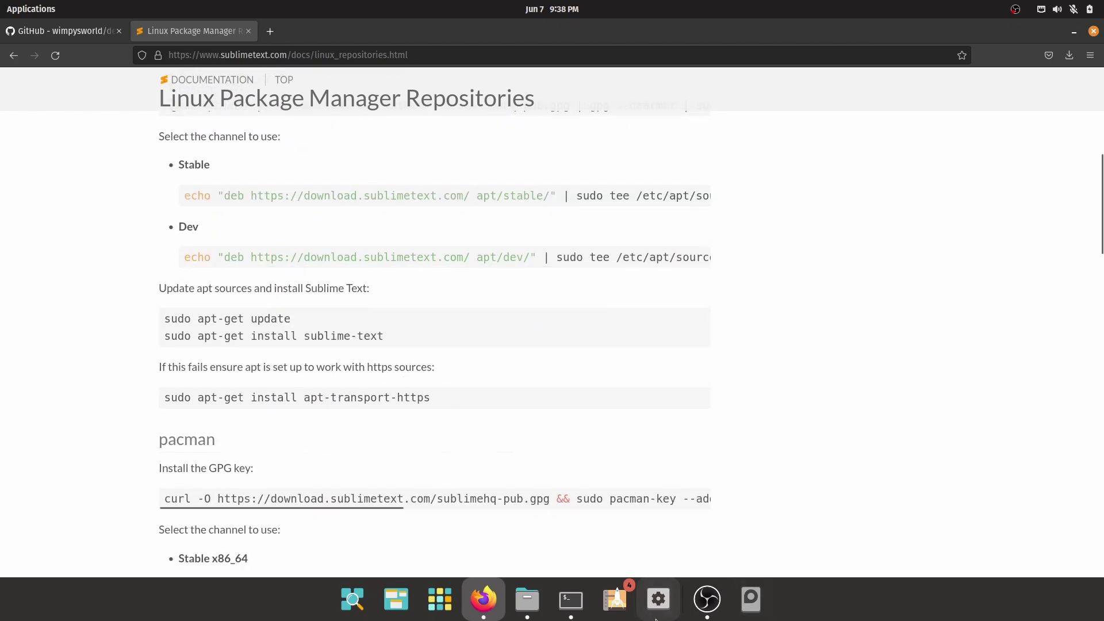
- Run 'deb-get install sublime-text' and let Sublime Text 4126 finish installing
left_click(571, 599)
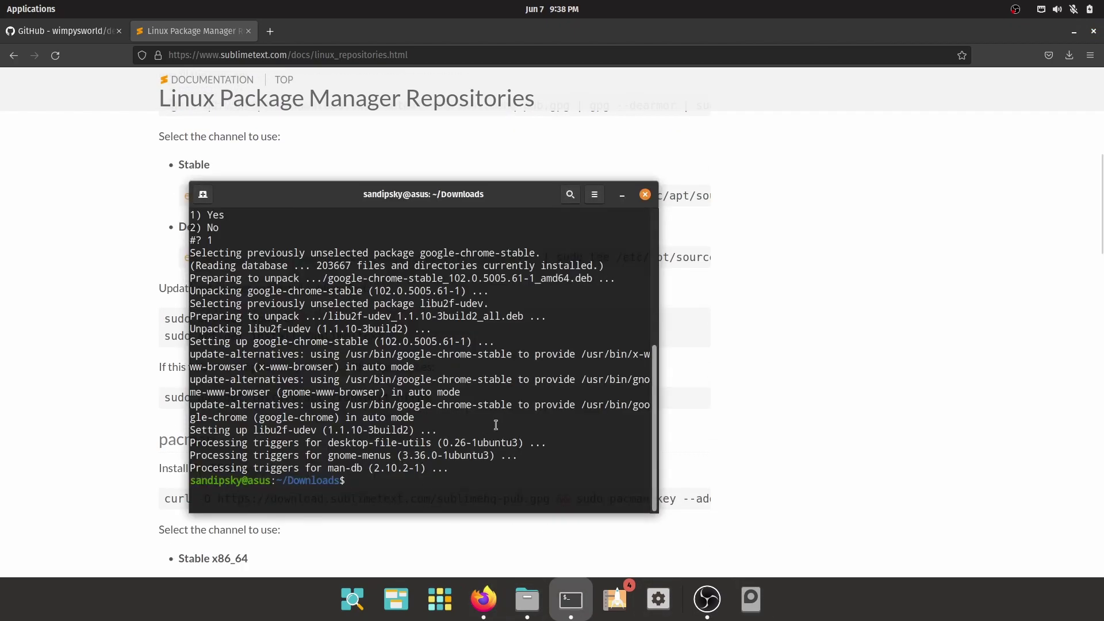
type("d")
type("eb-get install ")
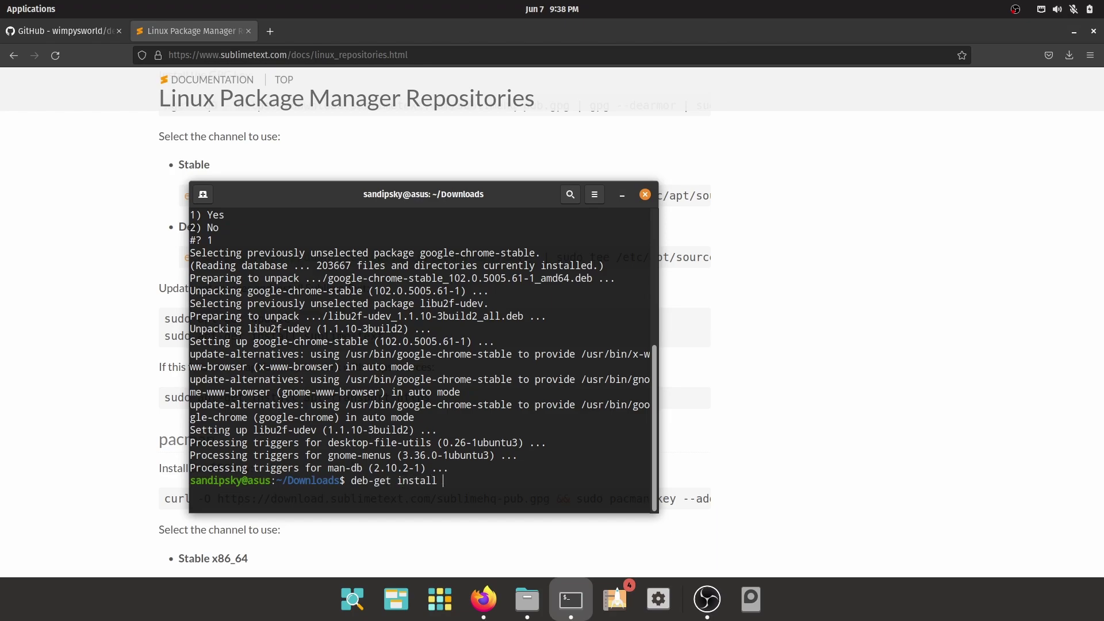
type("sublime-")
type("text")
key("Return")
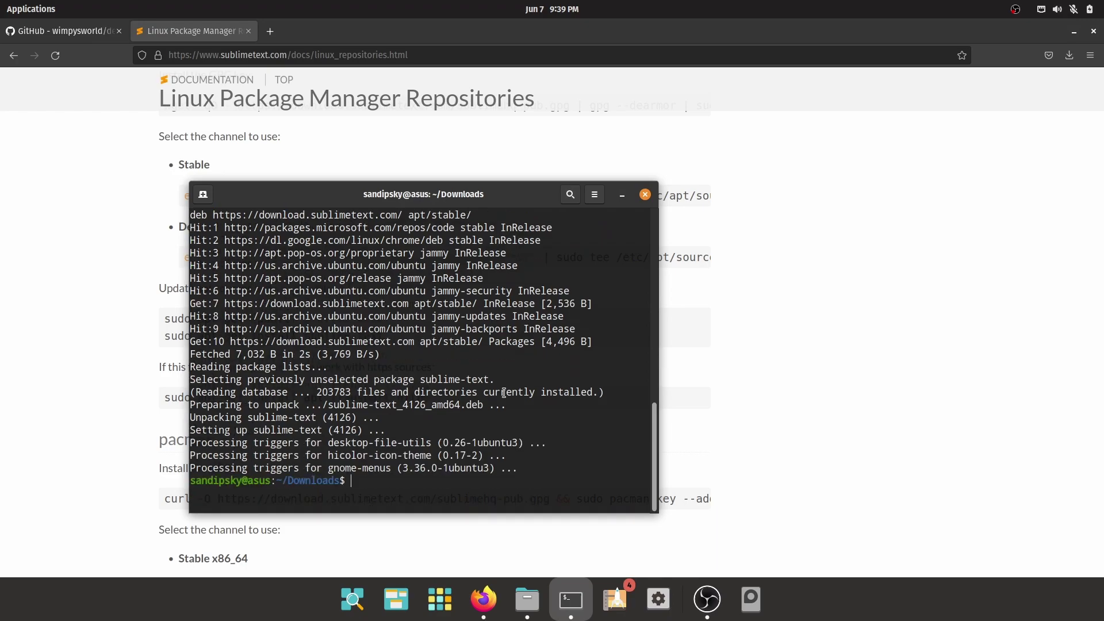
- Start Sublime Text from the app launcher, move its window aside, then close it
left_click(439, 597)
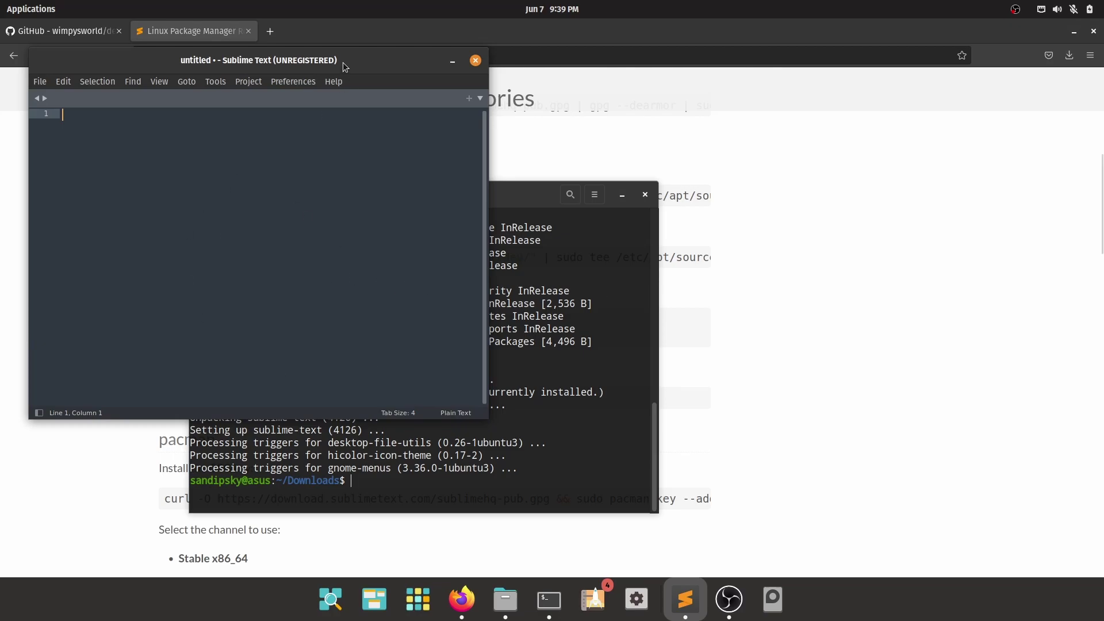
left_click_drag(322, 58, 368, 74)
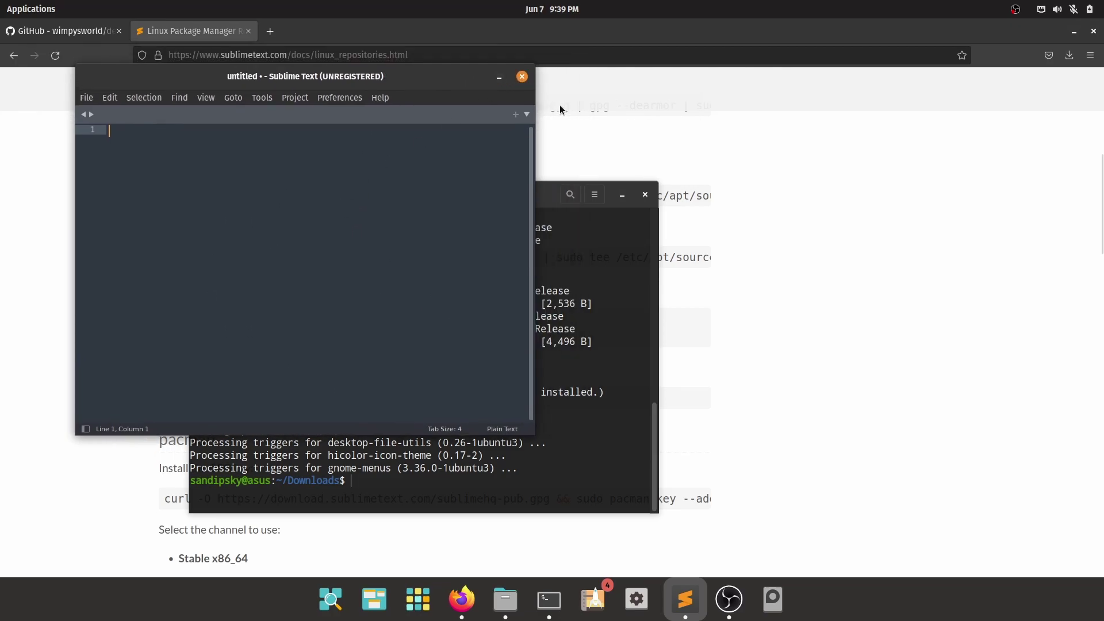
left_click(521, 78)
- Run 'deb-get purge sublime-text' in the terminal, fixing the mistyped remove subcommand
left_click(64, 30)
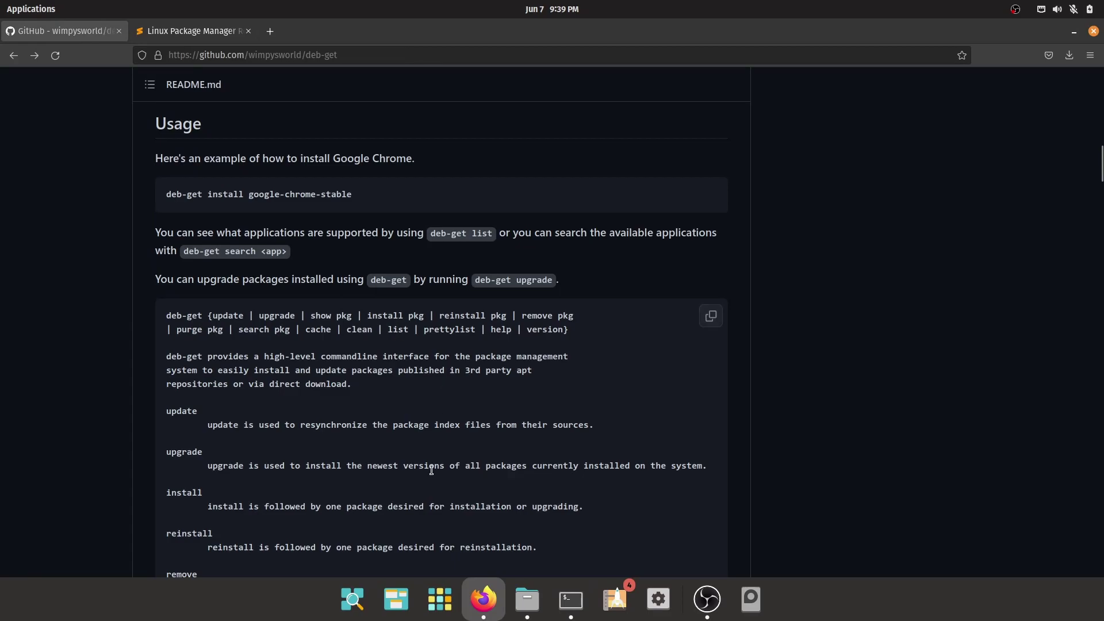
scroll(432, 345, "down", 3)
scroll(289, 254, "down", 1)
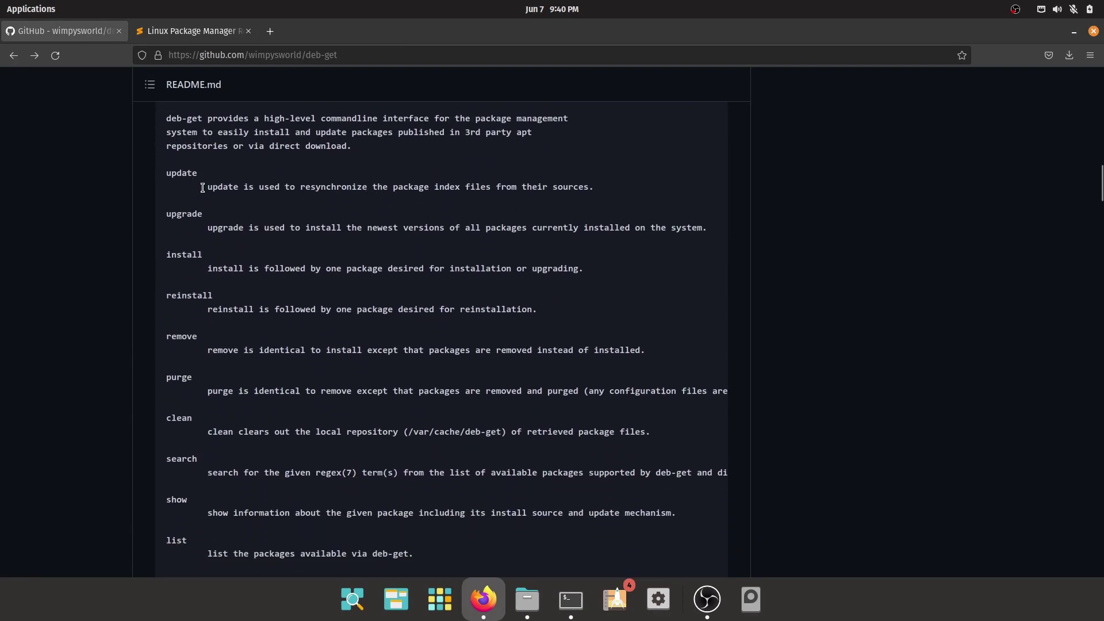
left_click(569, 600)
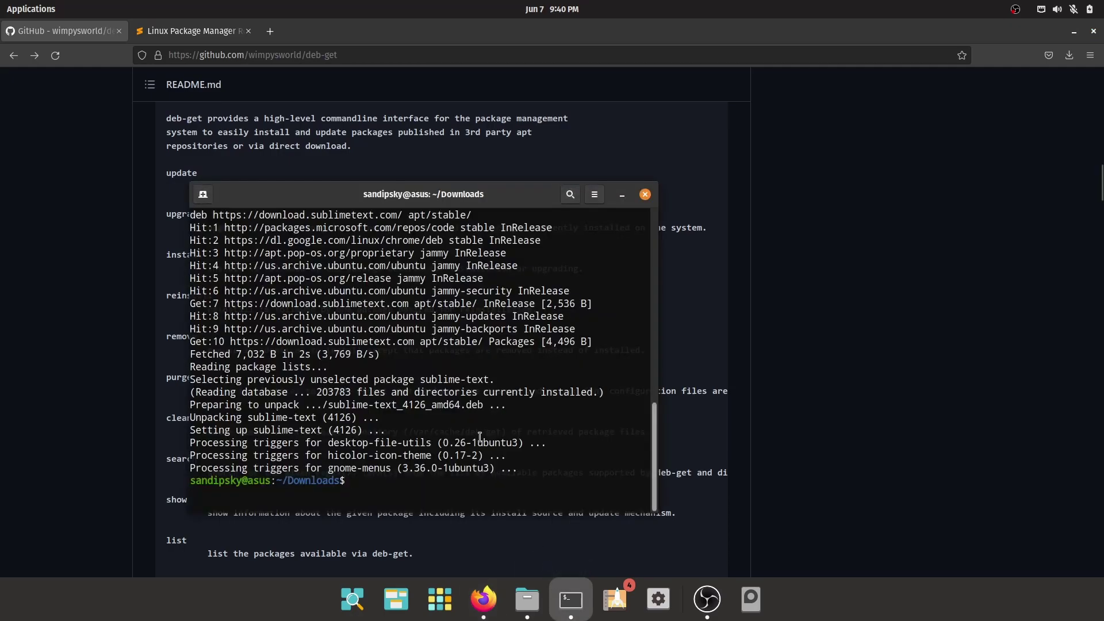
type("de")
type("-get ")
type("remove")
key("BackSpace")
key("BackSpace")
key("BackSpace")
type("rge sublime-t")
type("ext")
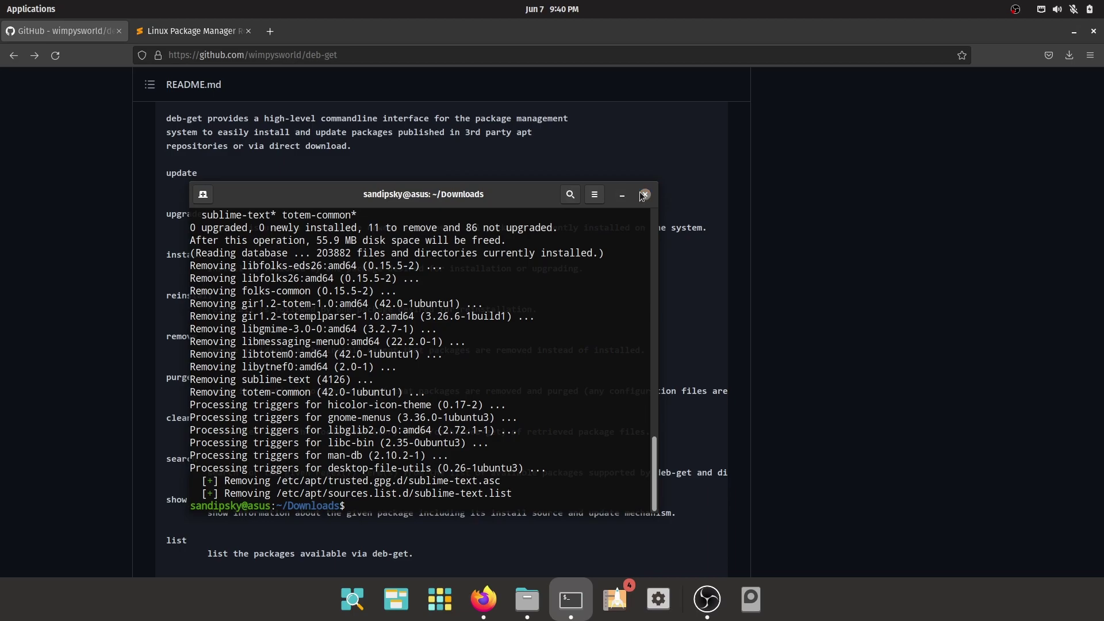
- Browse the deb-get README's Supported Software list in Firefox, then close Firefox to show the desktop
left_click(645, 194)
scroll(514, 393, "down", 5)
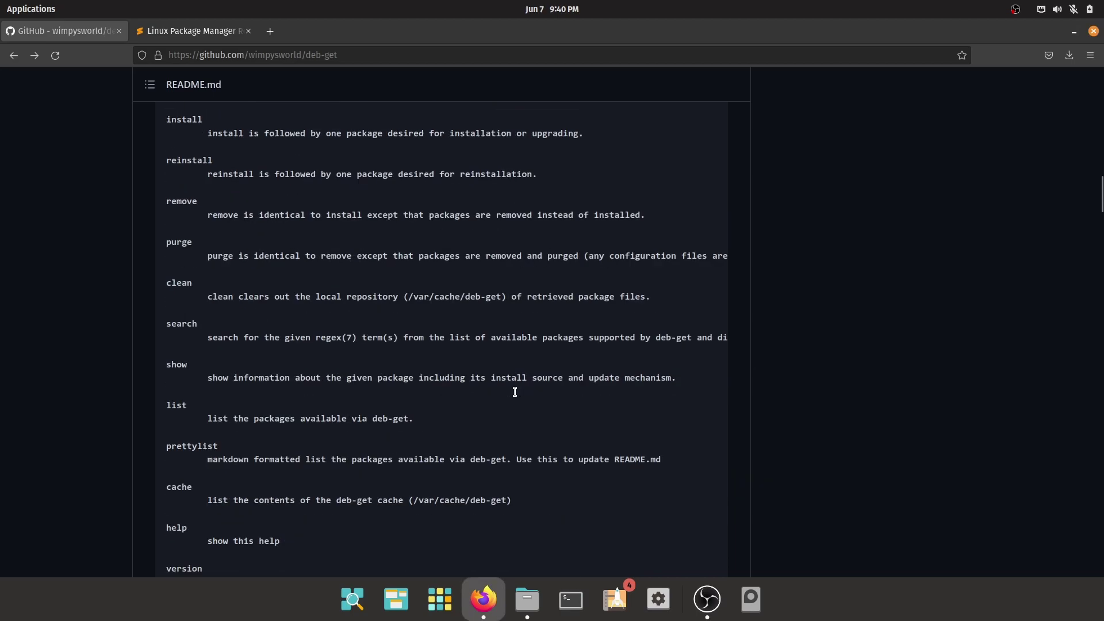
scroll(516, 393, "down", 10)
scroll(207, 363, "down", 2)
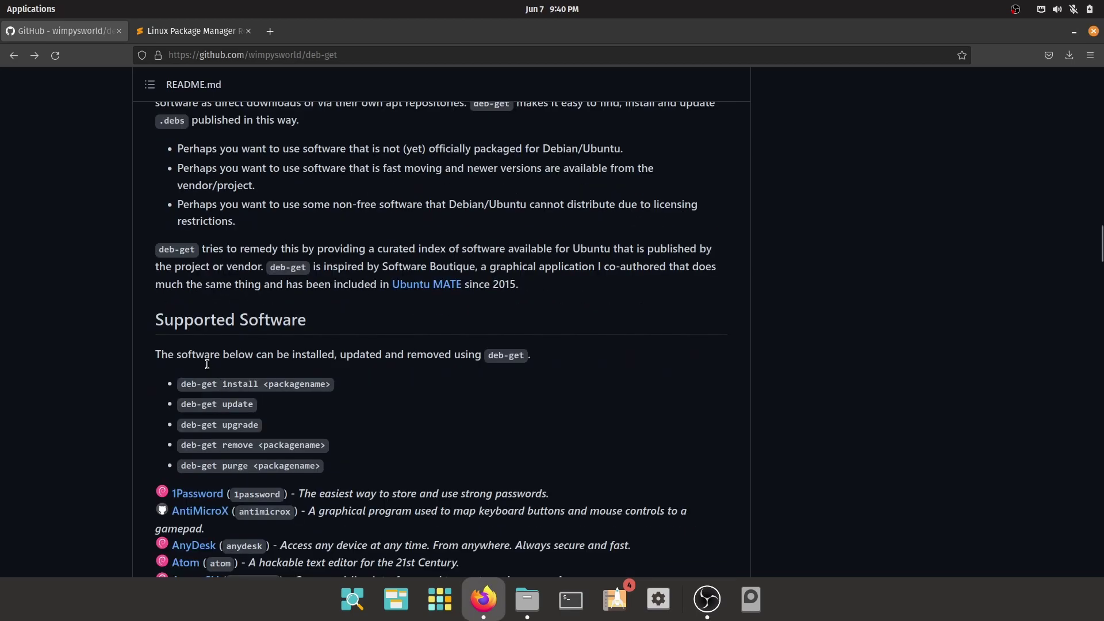
scroll(256, 362, "down", 2)
scroll(276, 374, "down", 5)
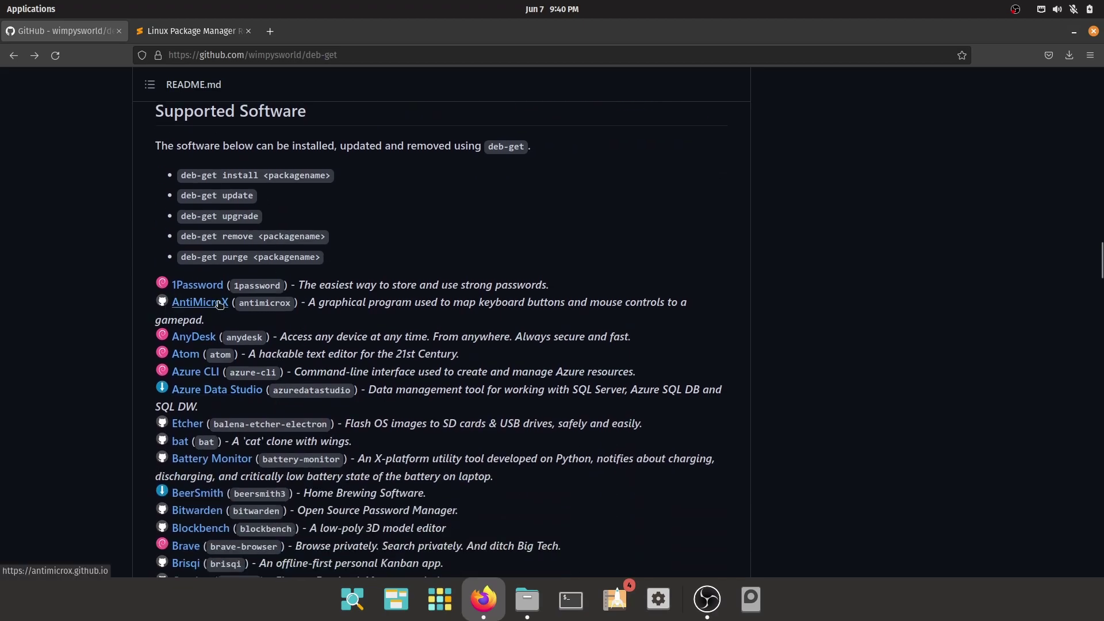
scroll(259, 415, "down", 8)
scroll(236, 442, "down", 4)
scroll(236, 442, "down", 5)
scroll(237, 442, "down", 5)
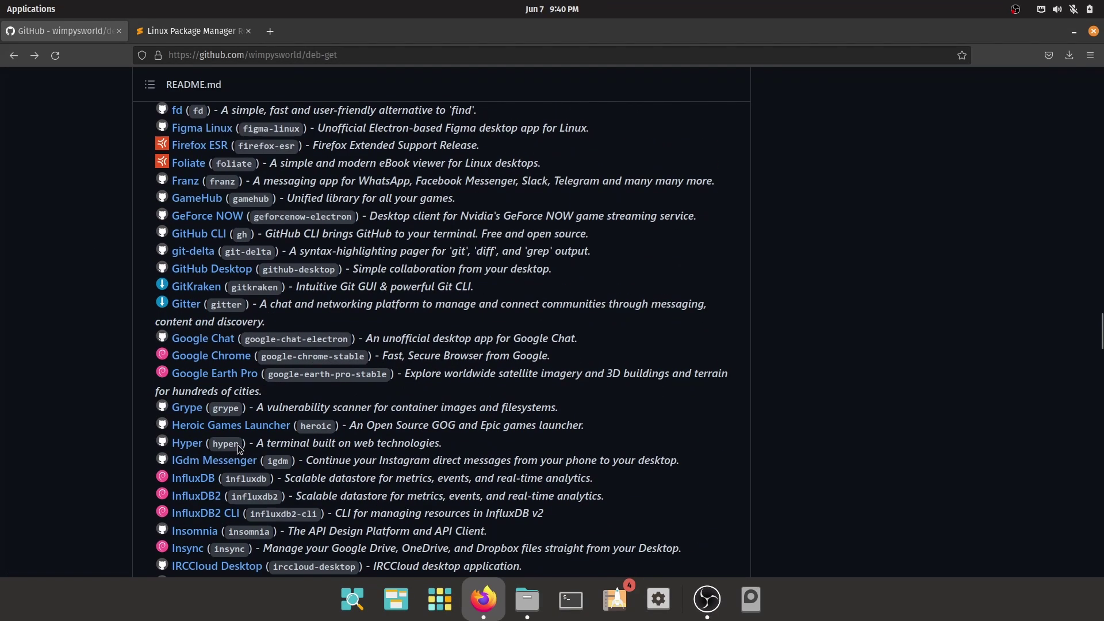
scroll(241, 441, "down", 5)
scroll(217, 449, "down", 4)
scroll(193, 455, "down", 5)
scroll(199, 466, "down", 5)
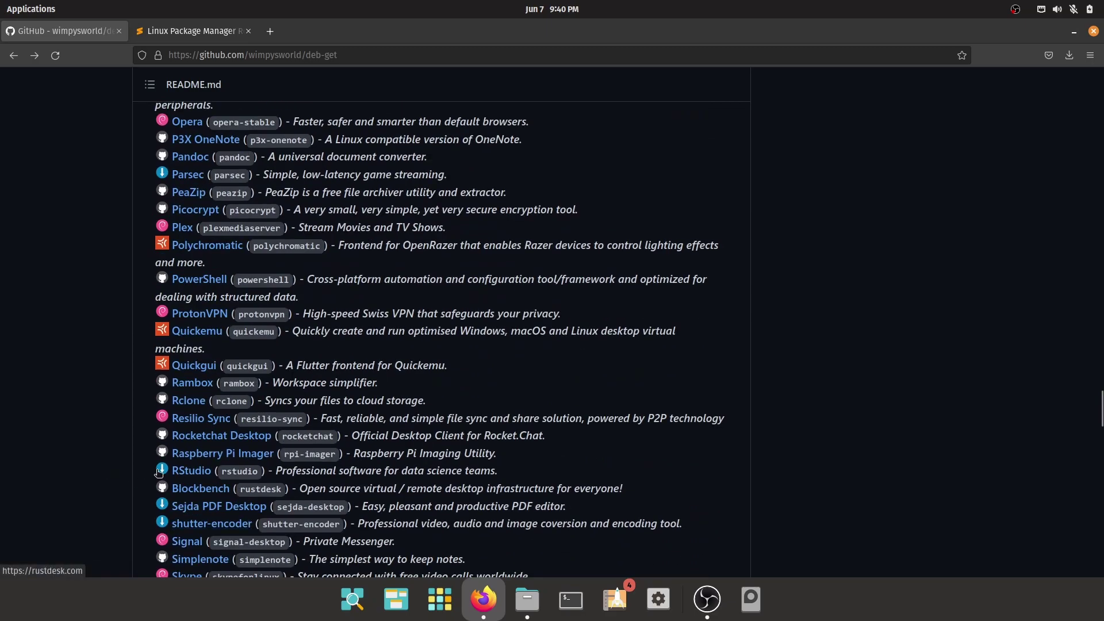
scroll(204, 474, "down", 5)
scroll(211, 482, "down", 6)
scroll(211, 482, "down", 4)
scroll(207, 471, "up", 5)
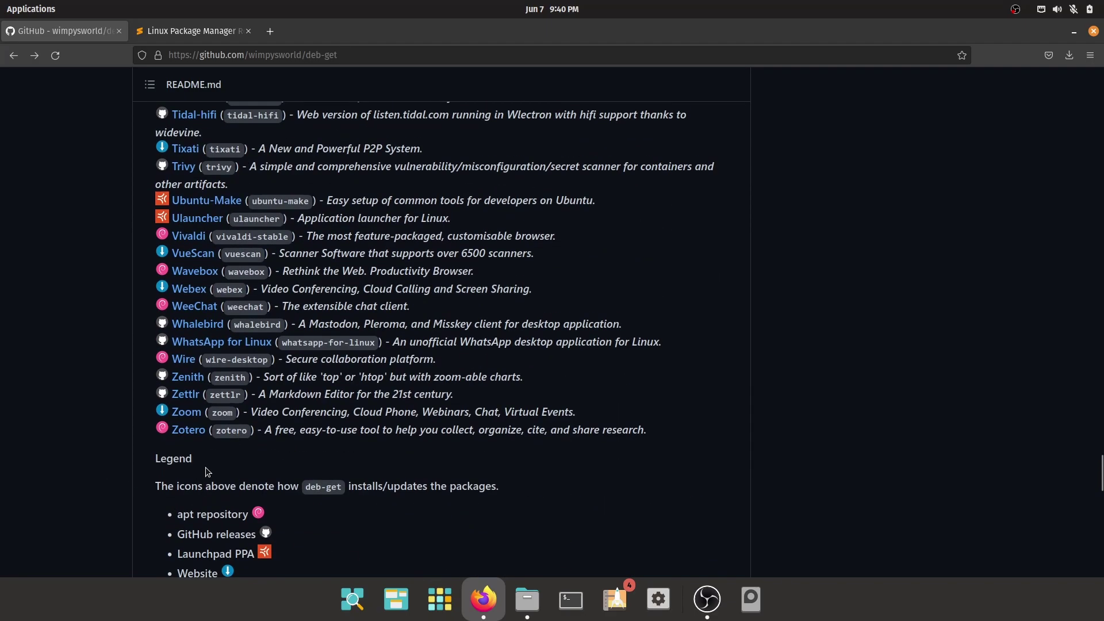
scroll(205, 467, "up", 3)
scroll(266, 465, "up", 3)
scroll(311, 466, "up", 6)
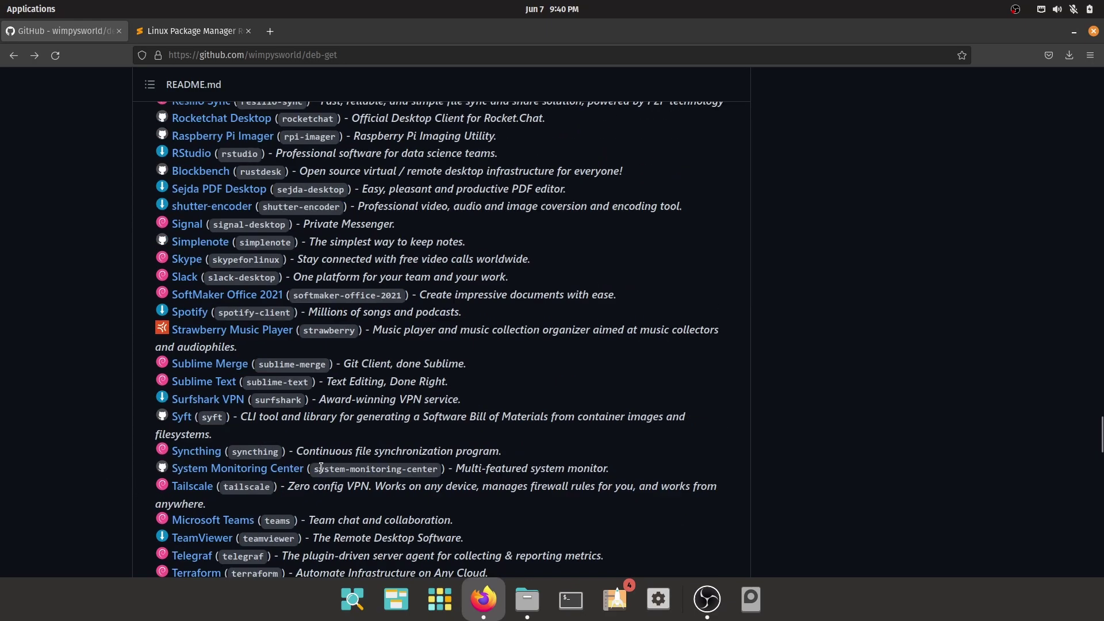
scroll(337, 468, "up", 3)
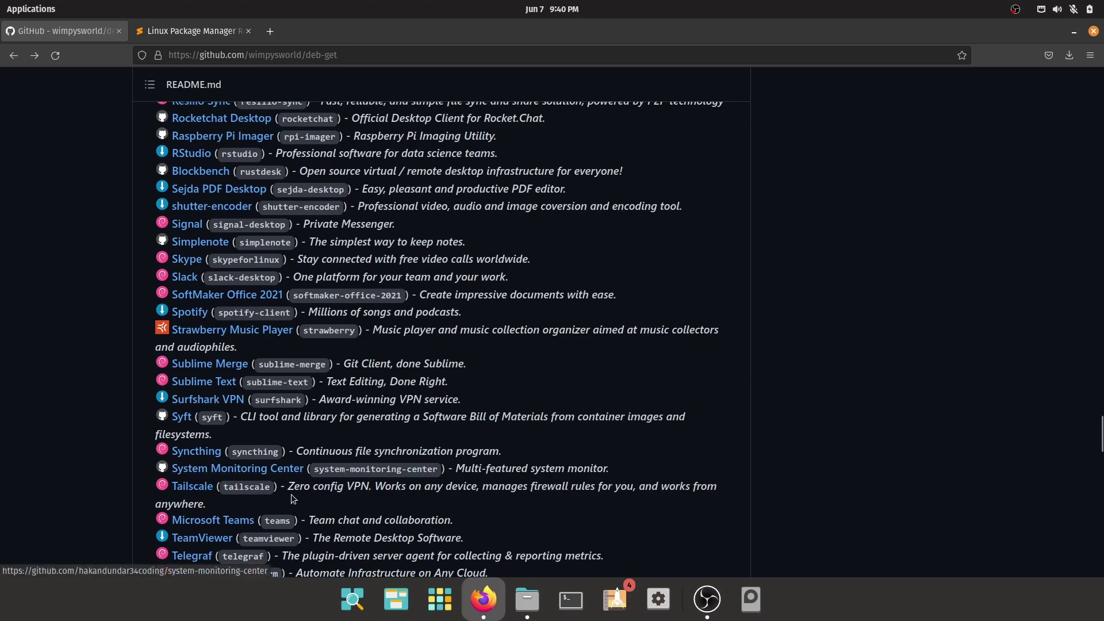
scroll(343, 470, "up", 5)
scroll(354, 479, "up", 6)
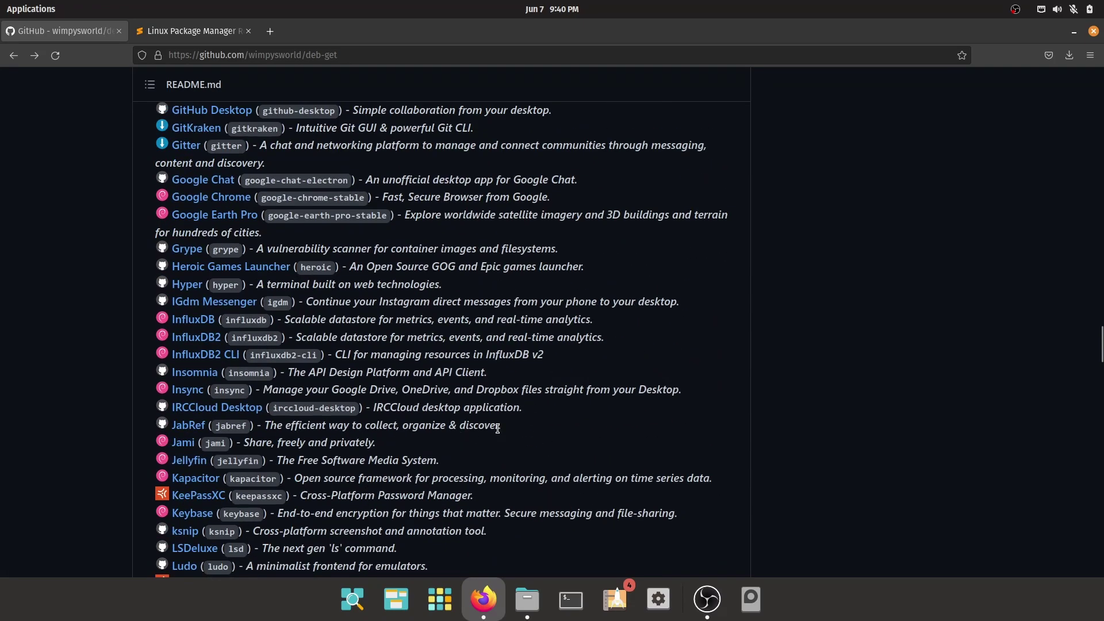
left_click(1094, 31)
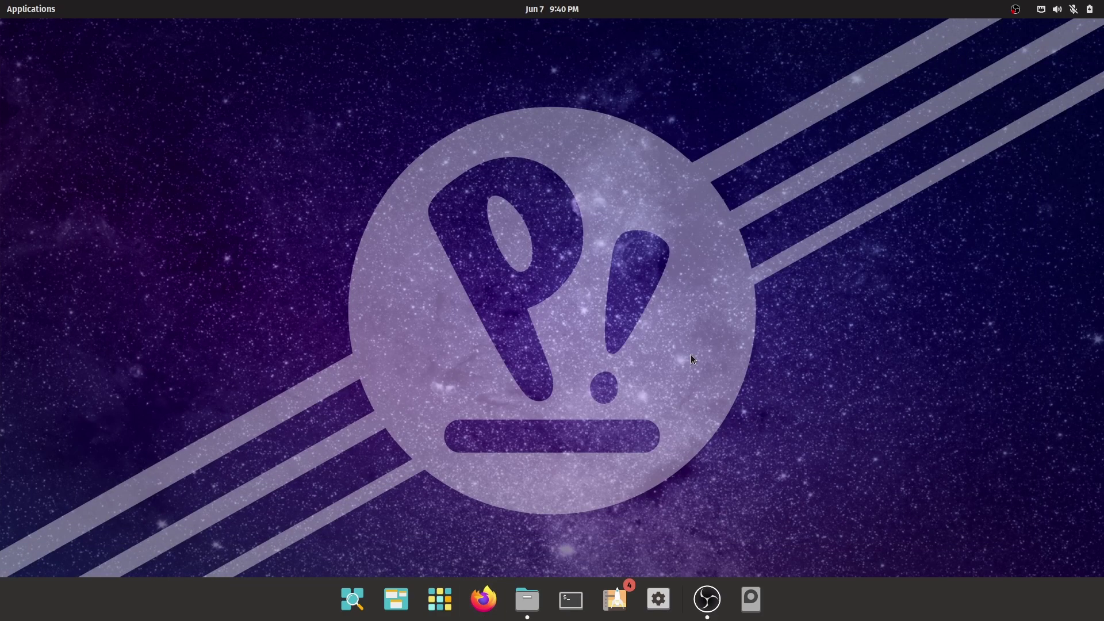